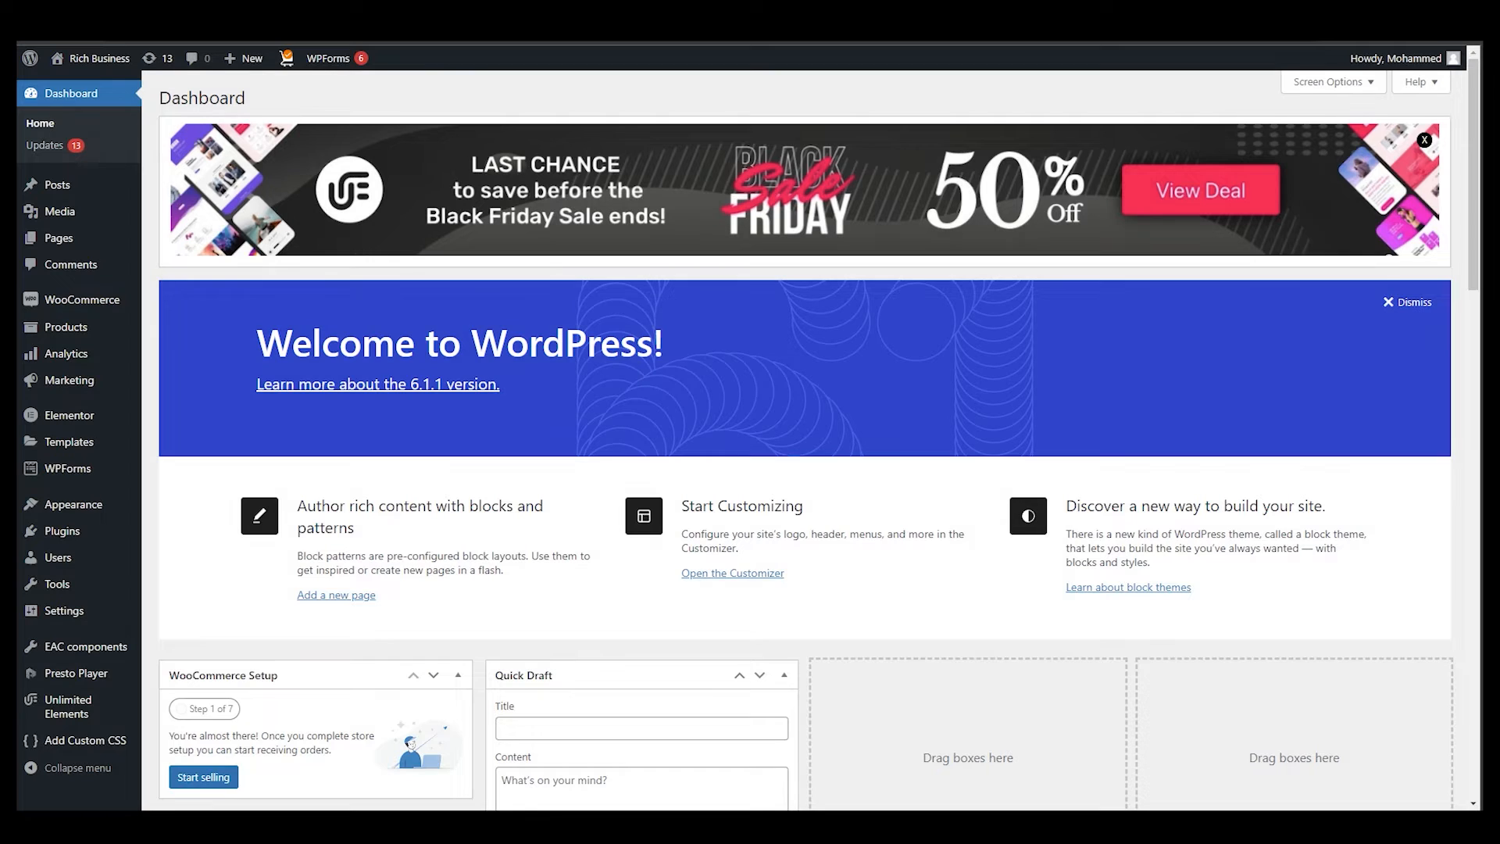
# Step: Look over the site's live home page from header to testimonials and return to the admin dashboard
pyautogui.moveTo(90, 59)
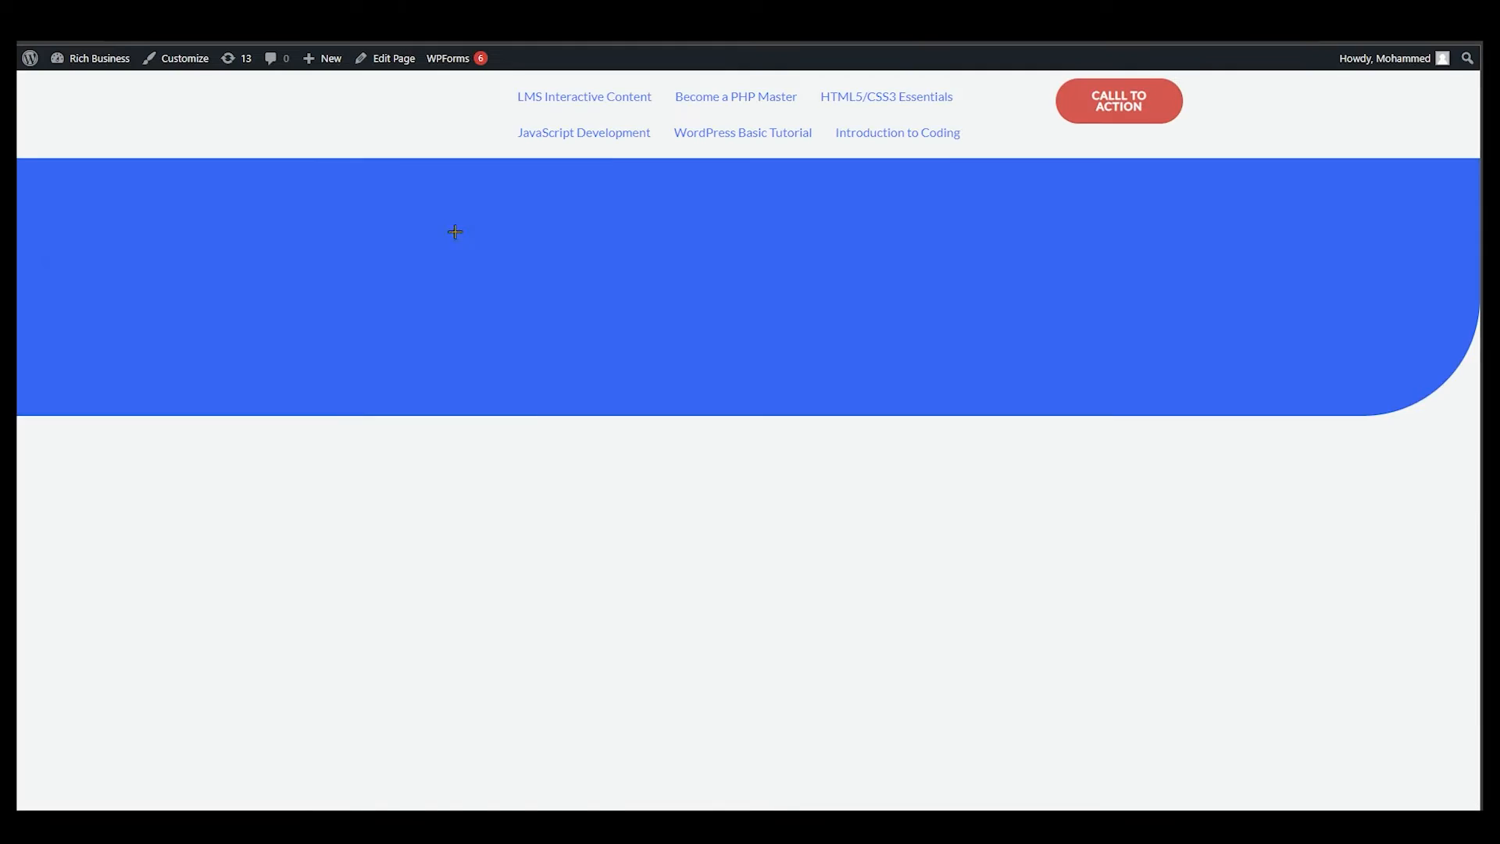
pyautogui.scroll(-20, 525, 272)
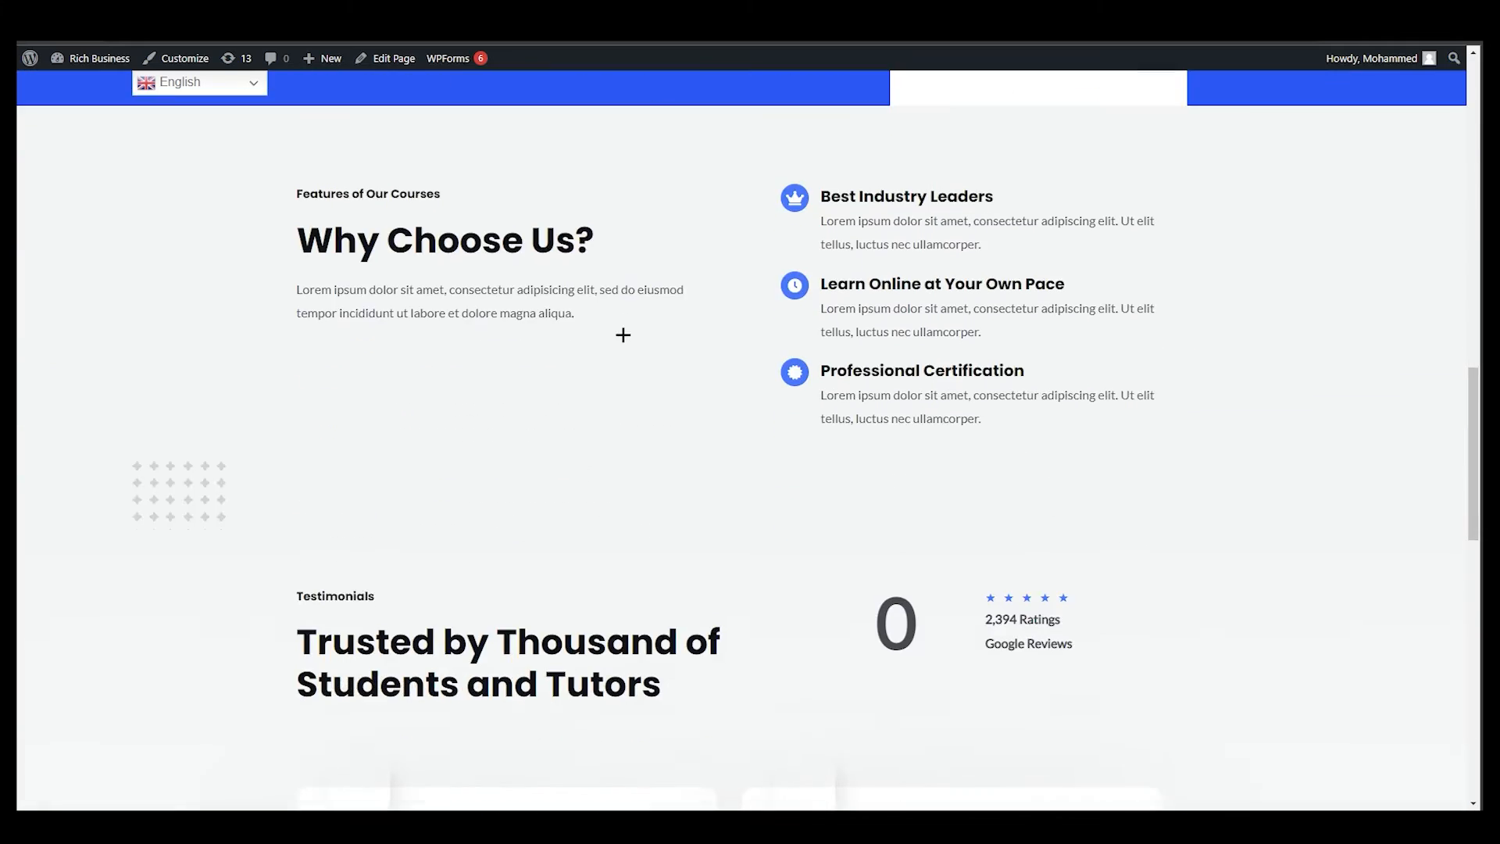
pyautogui.scroll(20, 703, 531)
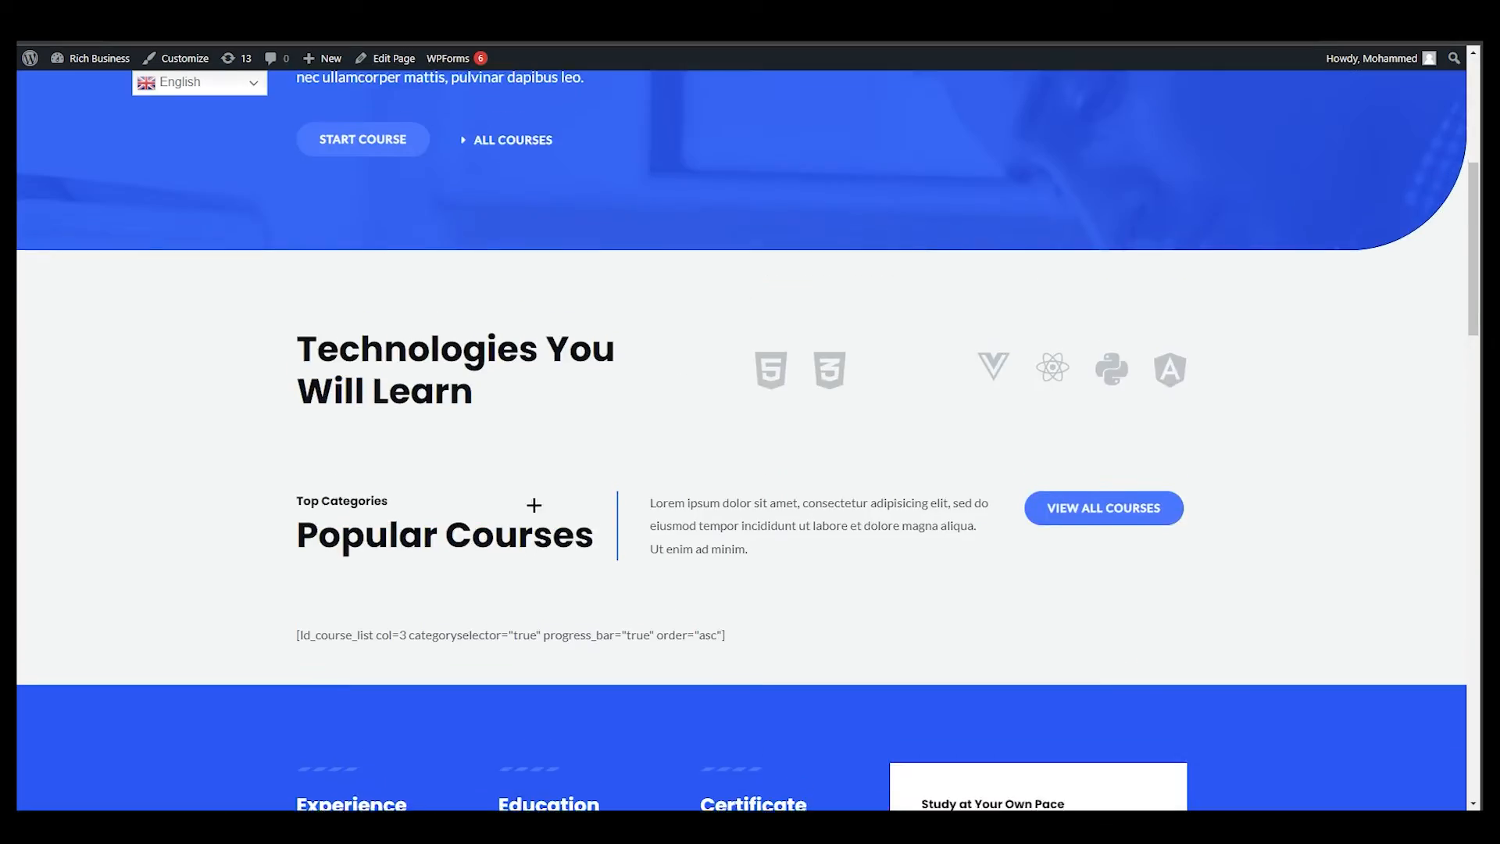
pyautogui.scroll(2, 492, 398)
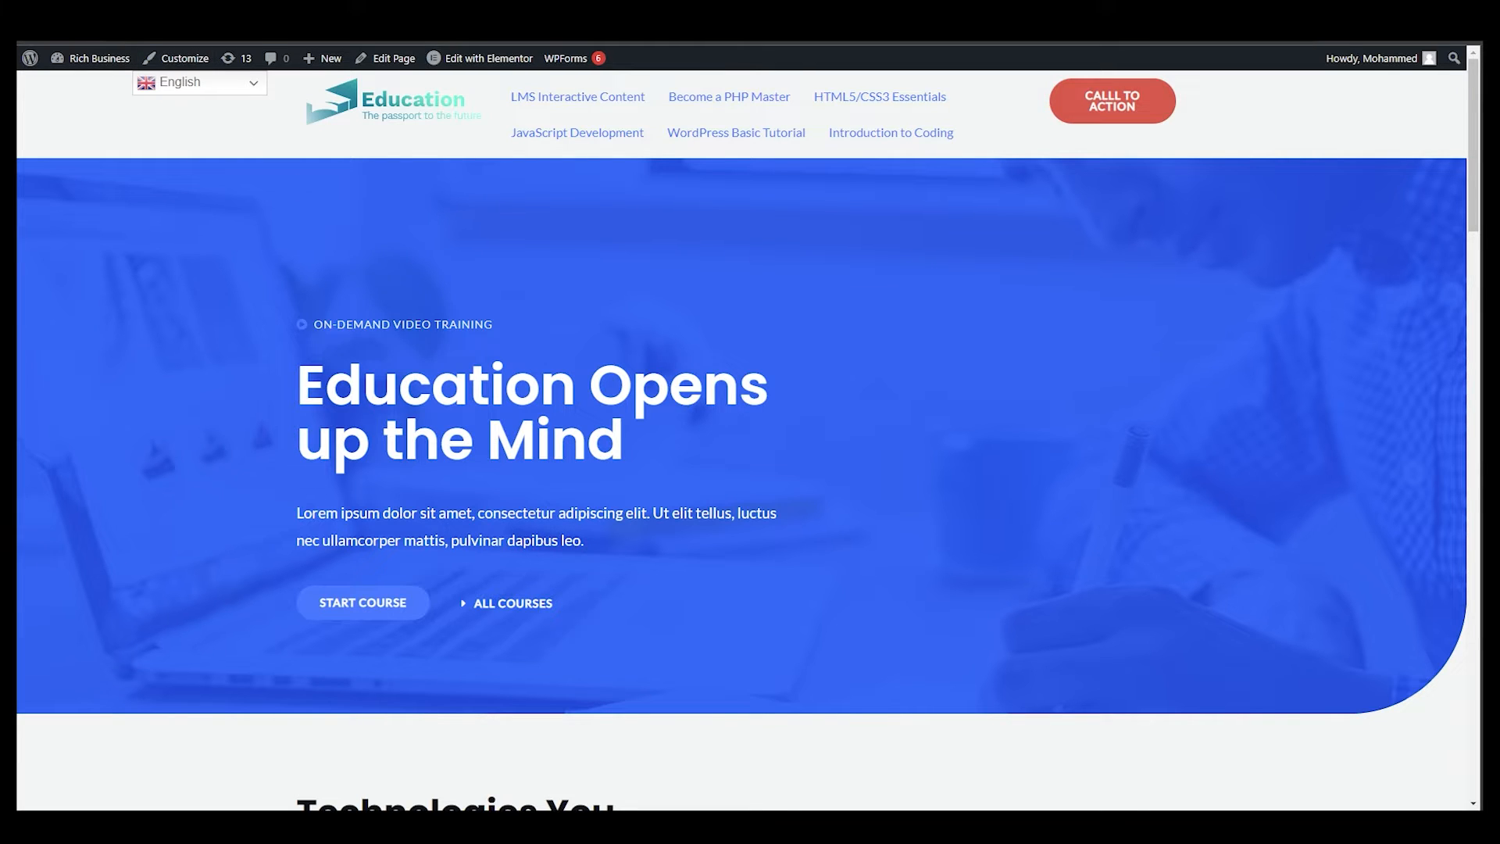
pyautogui.click(184, 8)
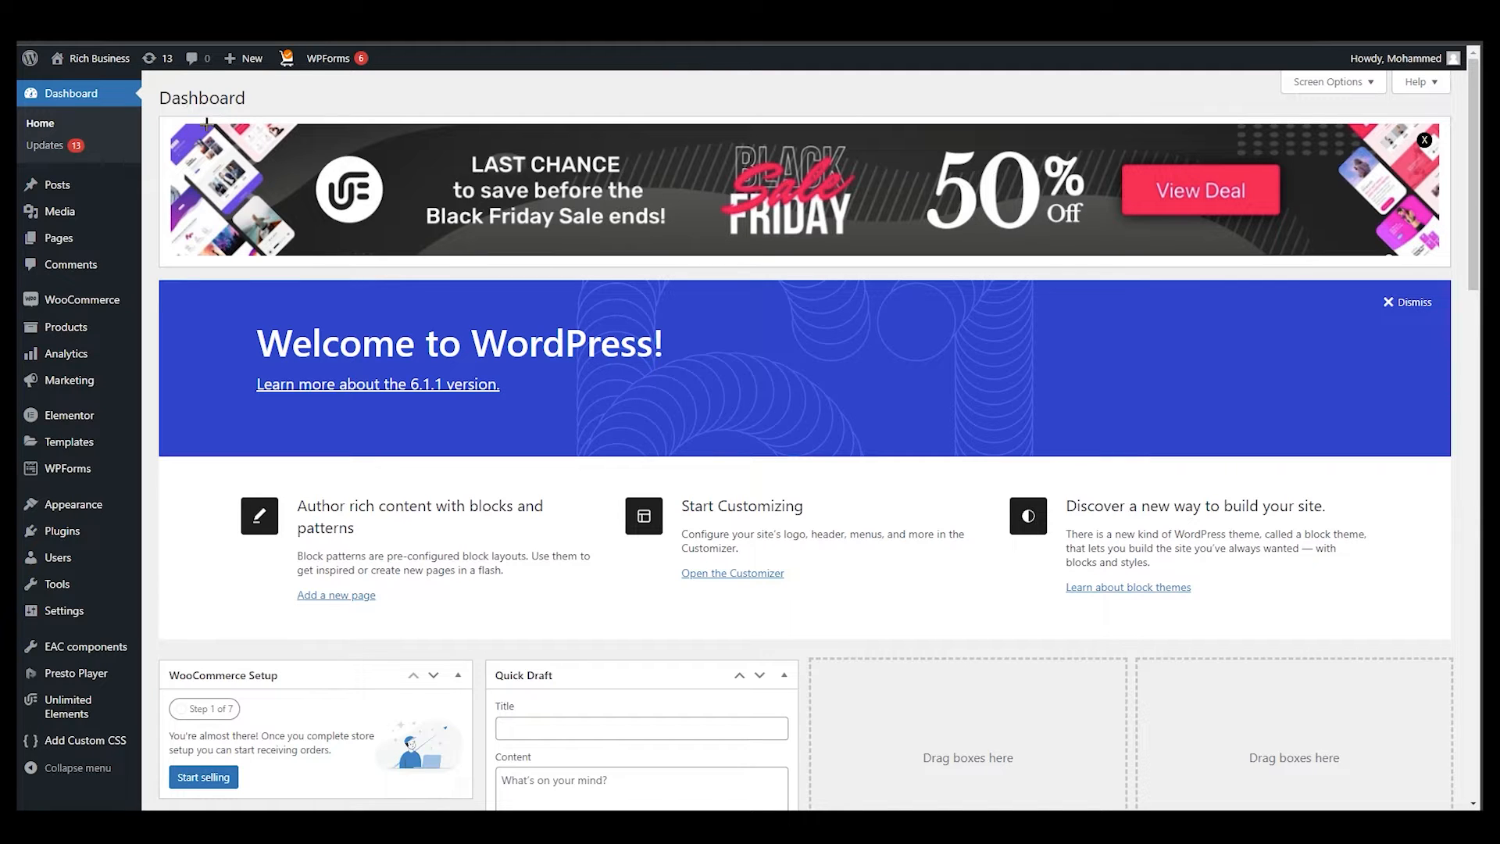
# Step: Search the plugin directory for "paid membership pro" to add a new plugin
pyautogui.moveTo(86, 532)
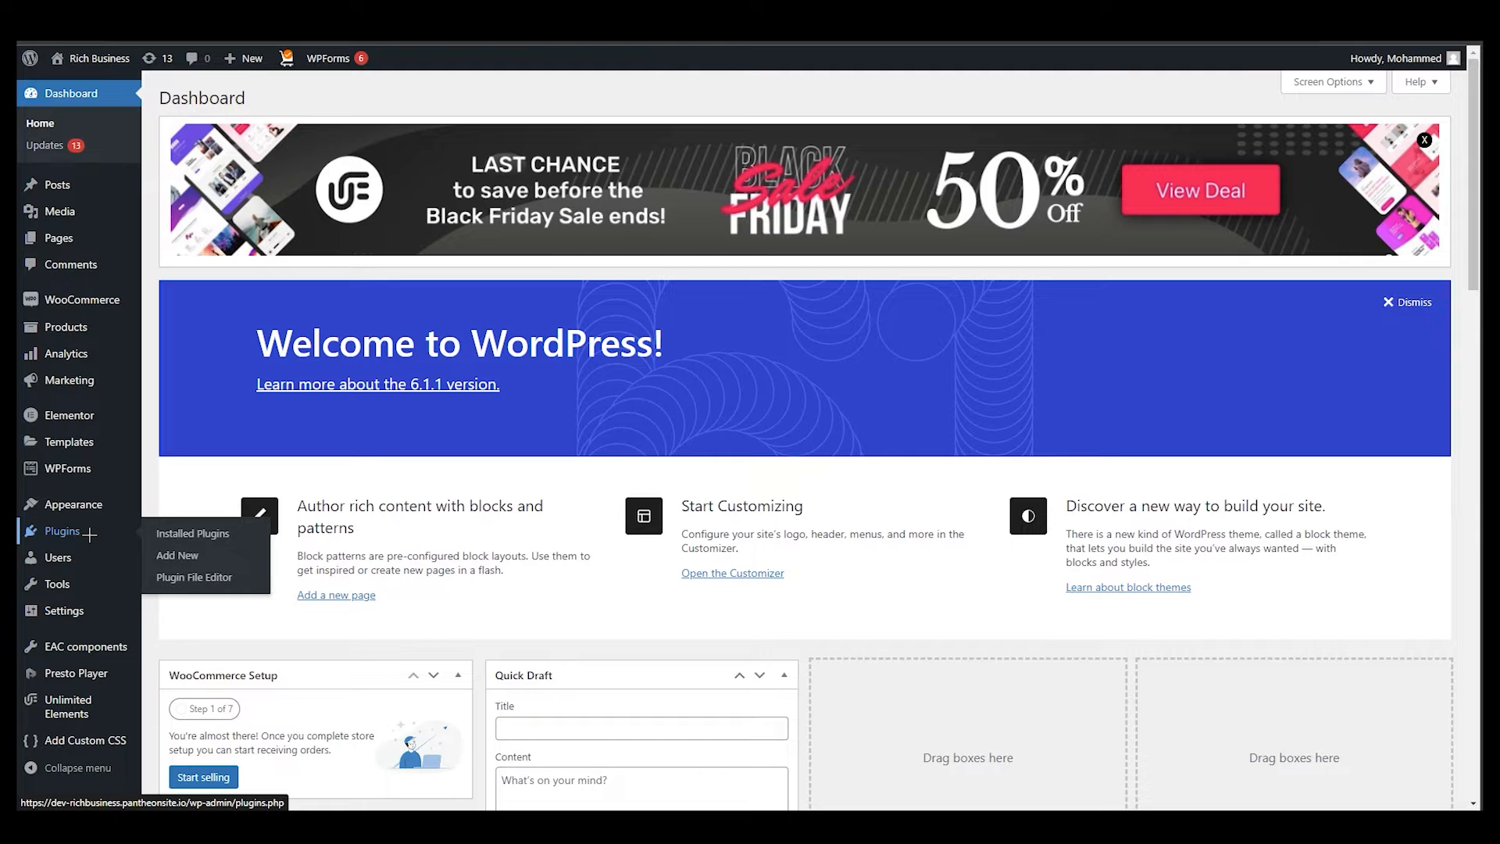
pyautogui.click(177, 555)
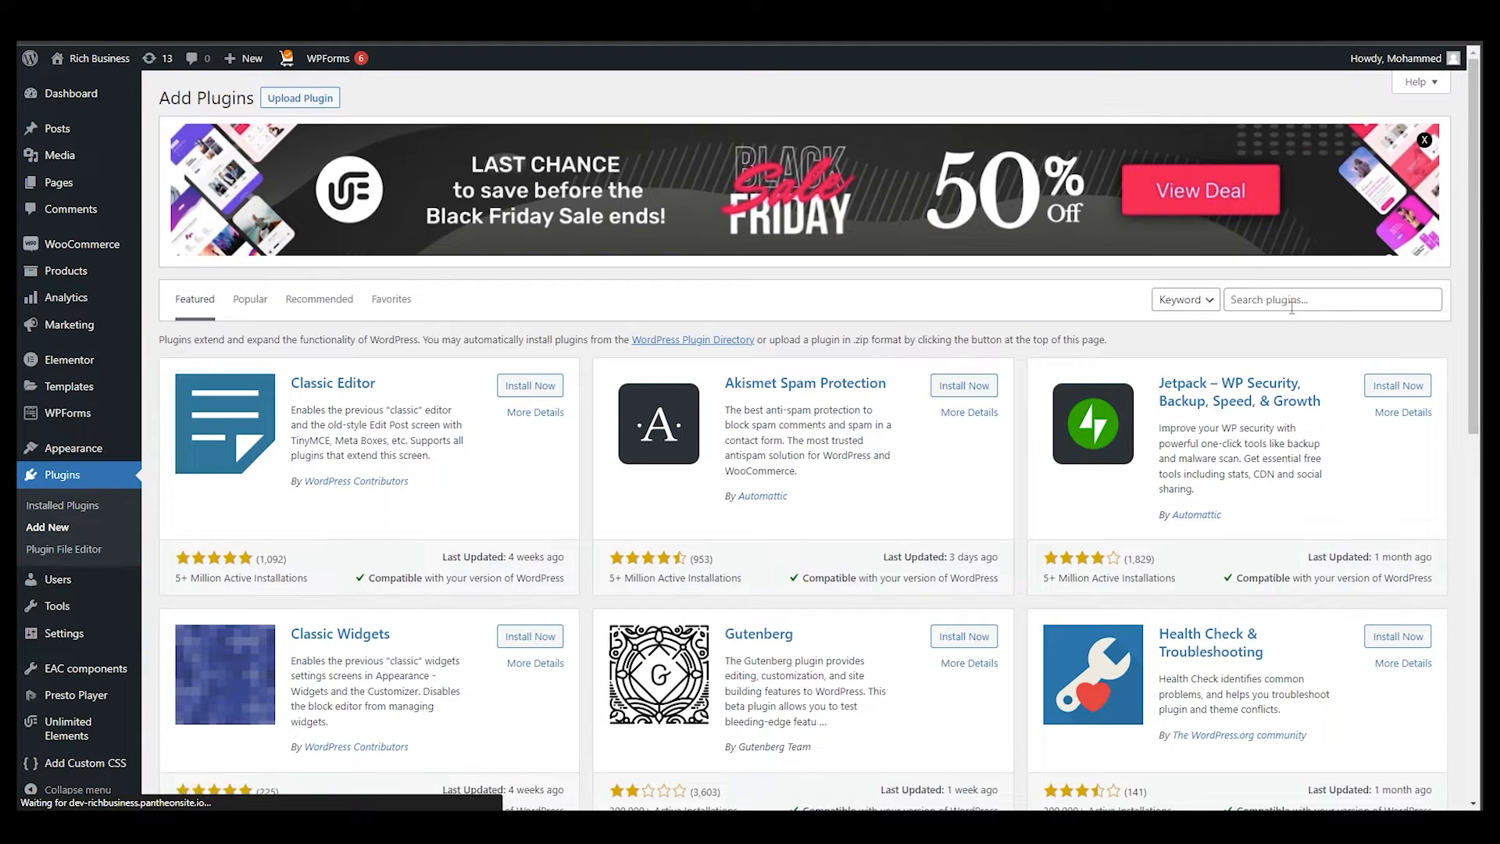
pyautogui.click(1292, 307)
pyautogui.write('PAID MEME')
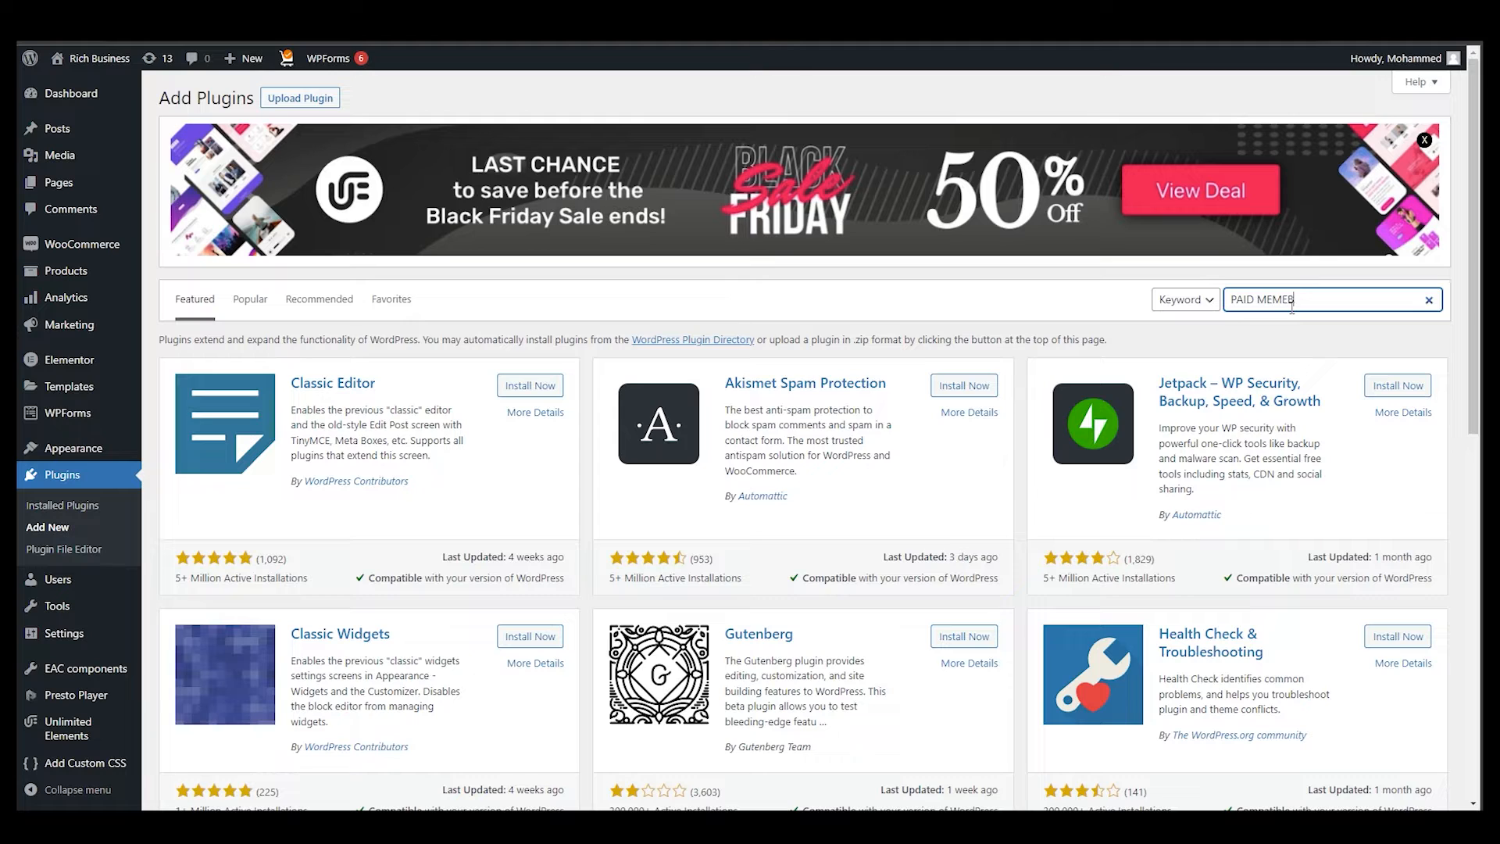
pyautogui.hotkey('ctrl', 'a')
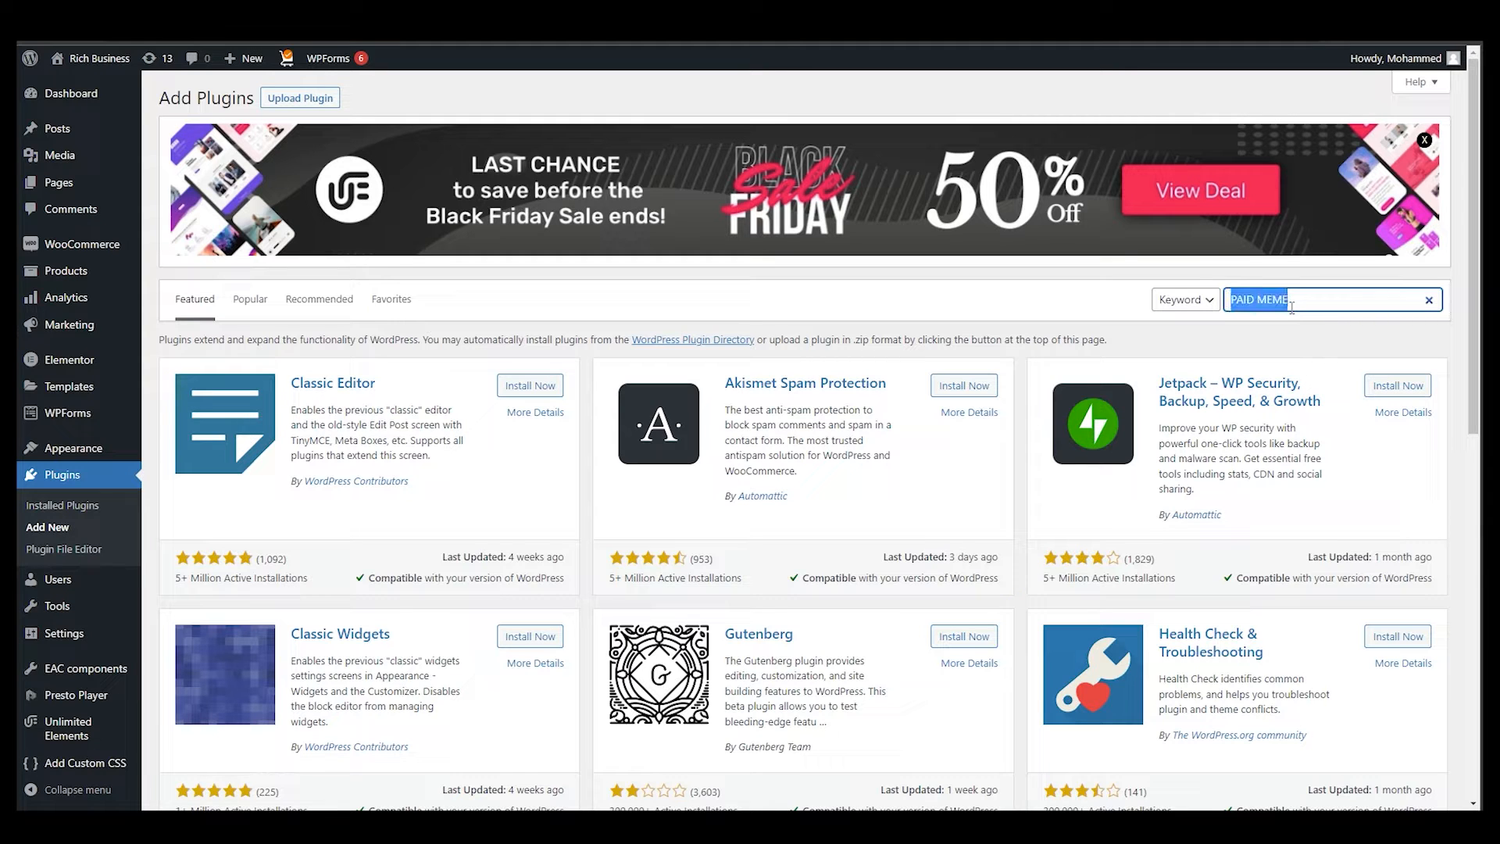
pyautogui.press('Return')
pyautogui.write('paid membership pro')
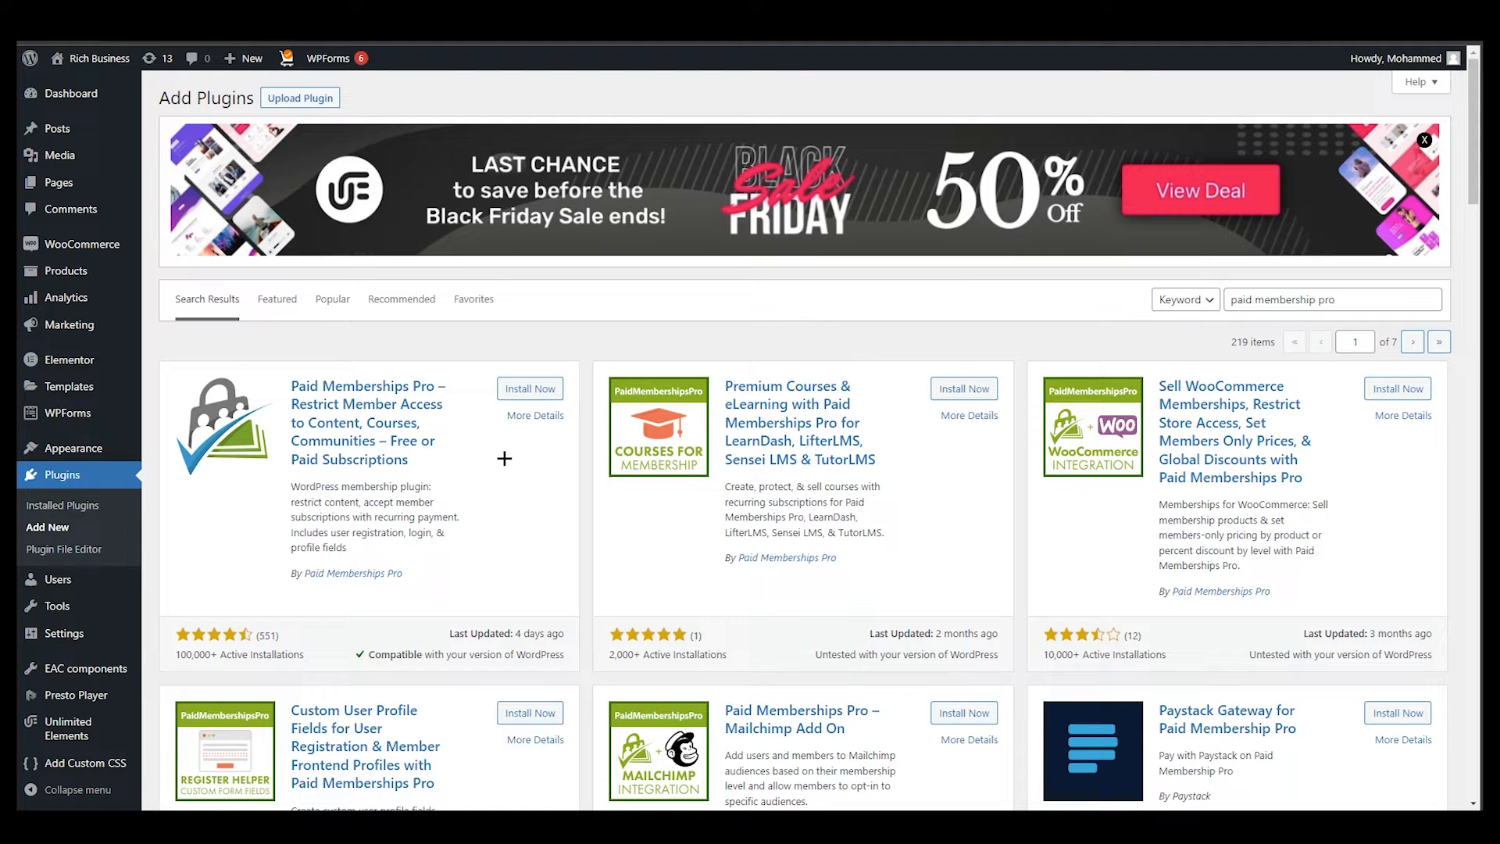
# Step: Read through the Paid Memberships Pro plugin details, including member experience, content protection and add-on features, and close them
pyautogui.click(531, 414)
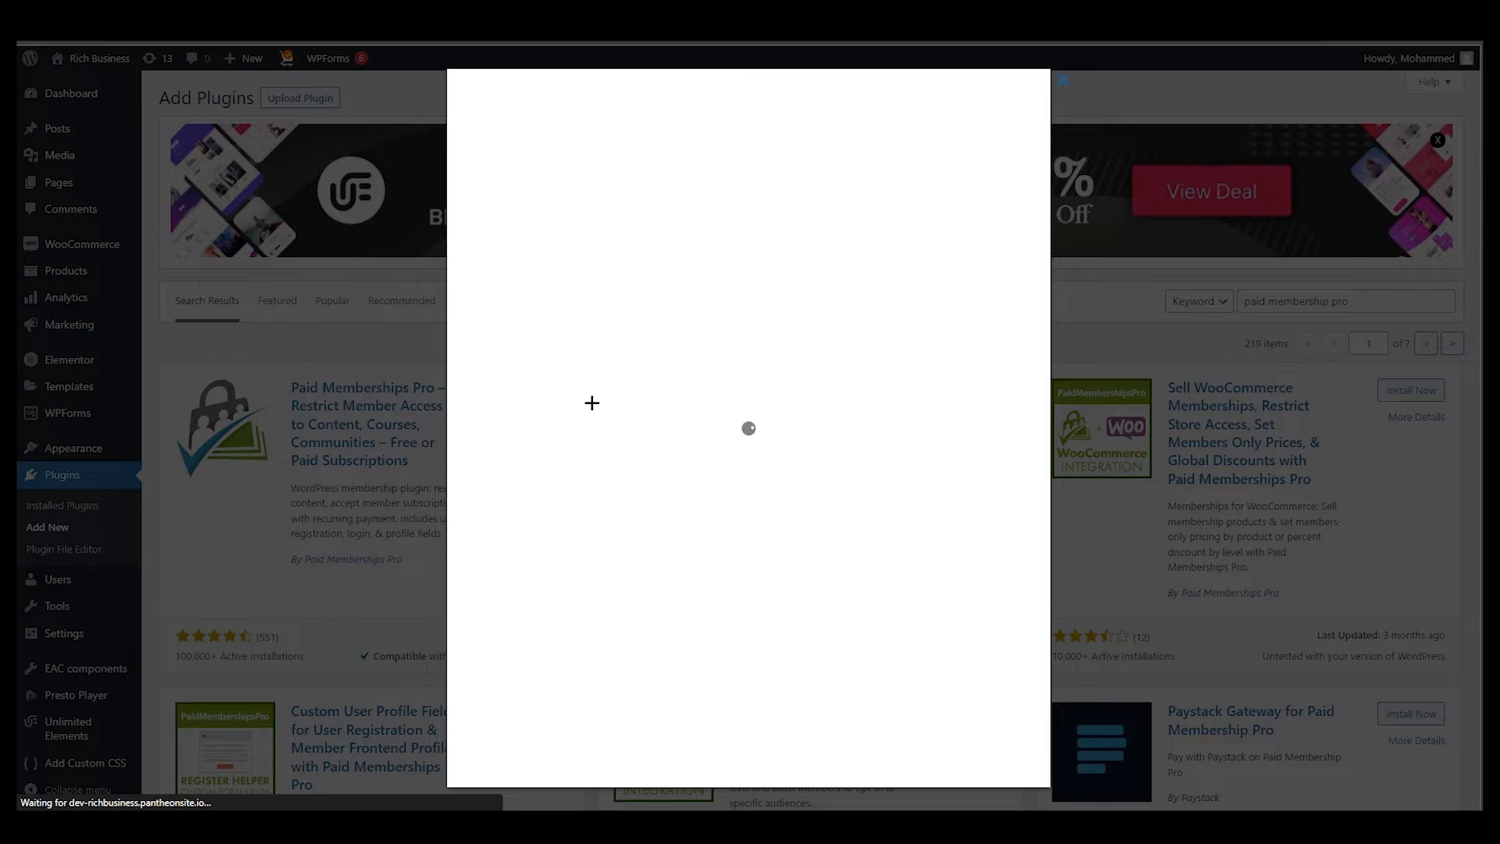
pyautogui.scroll(-6, 650, 478)
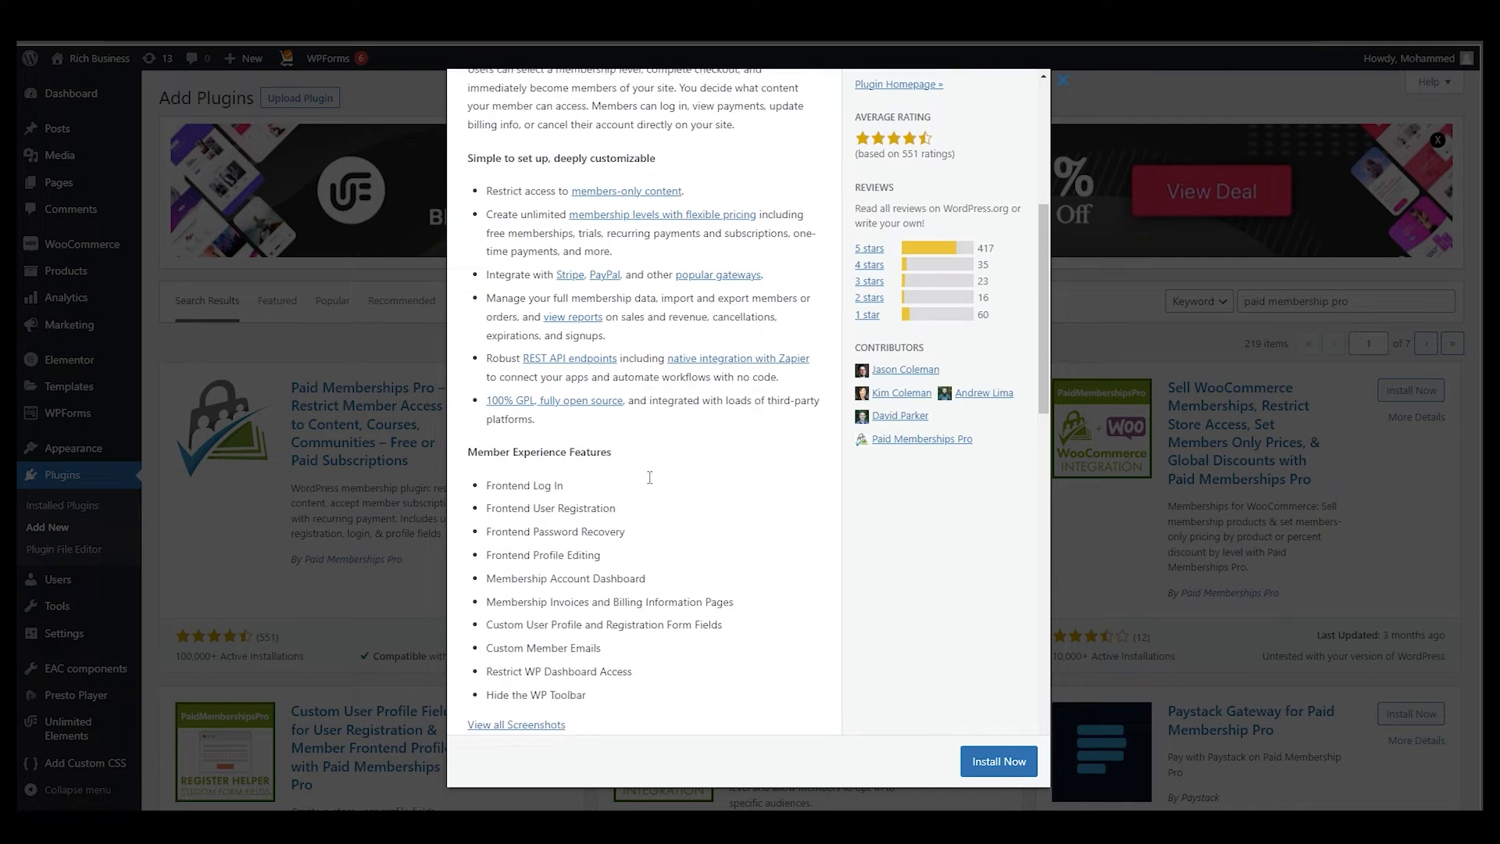
pyautogui.scroll(-3, 649, 478)
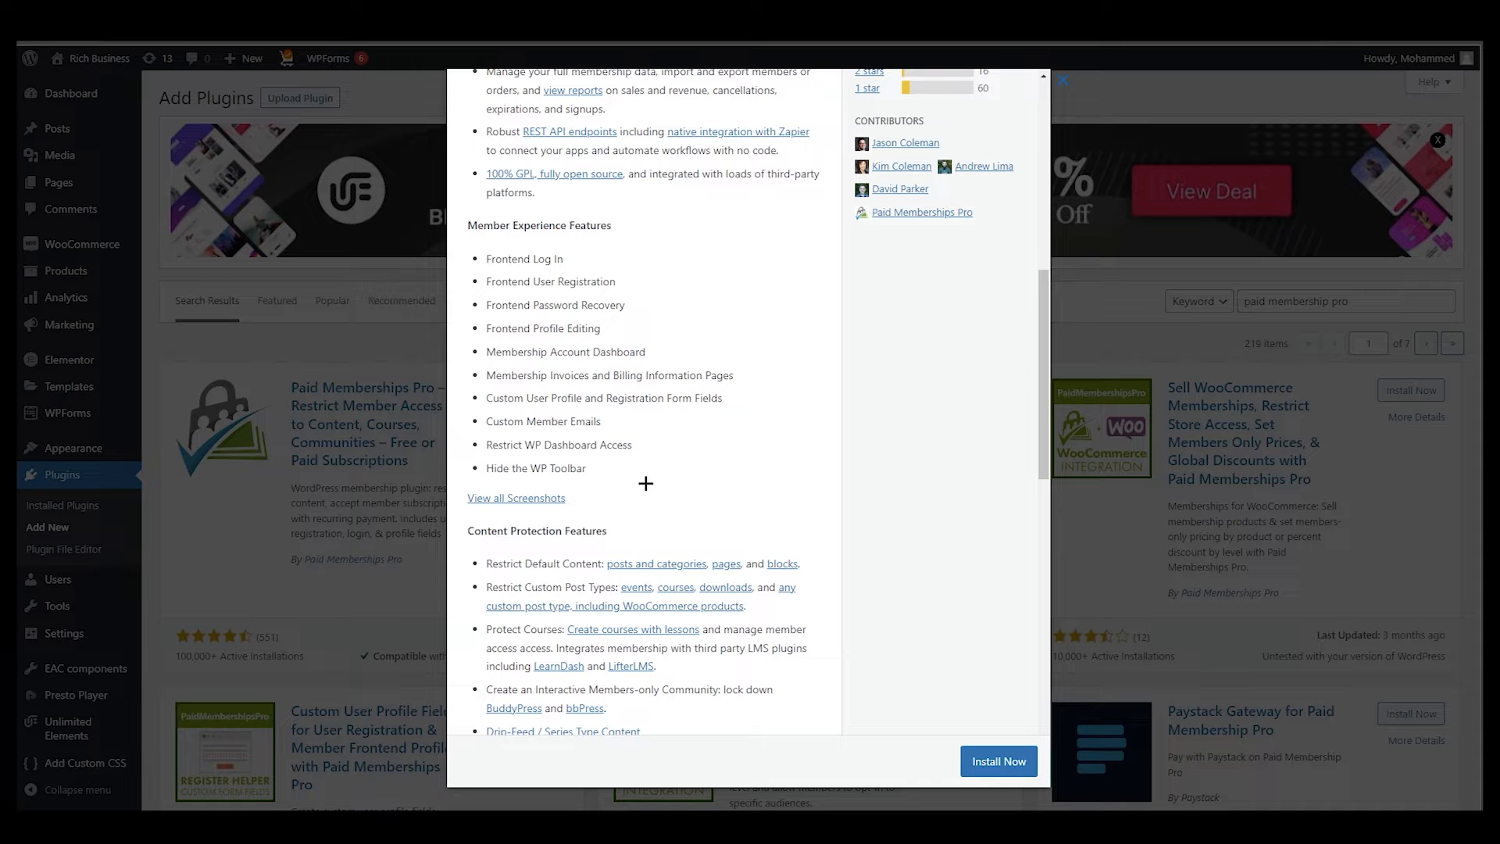
pyautogui.scroll(-1, 646, 483)
pyautogui.scroll(7, 671, 436)
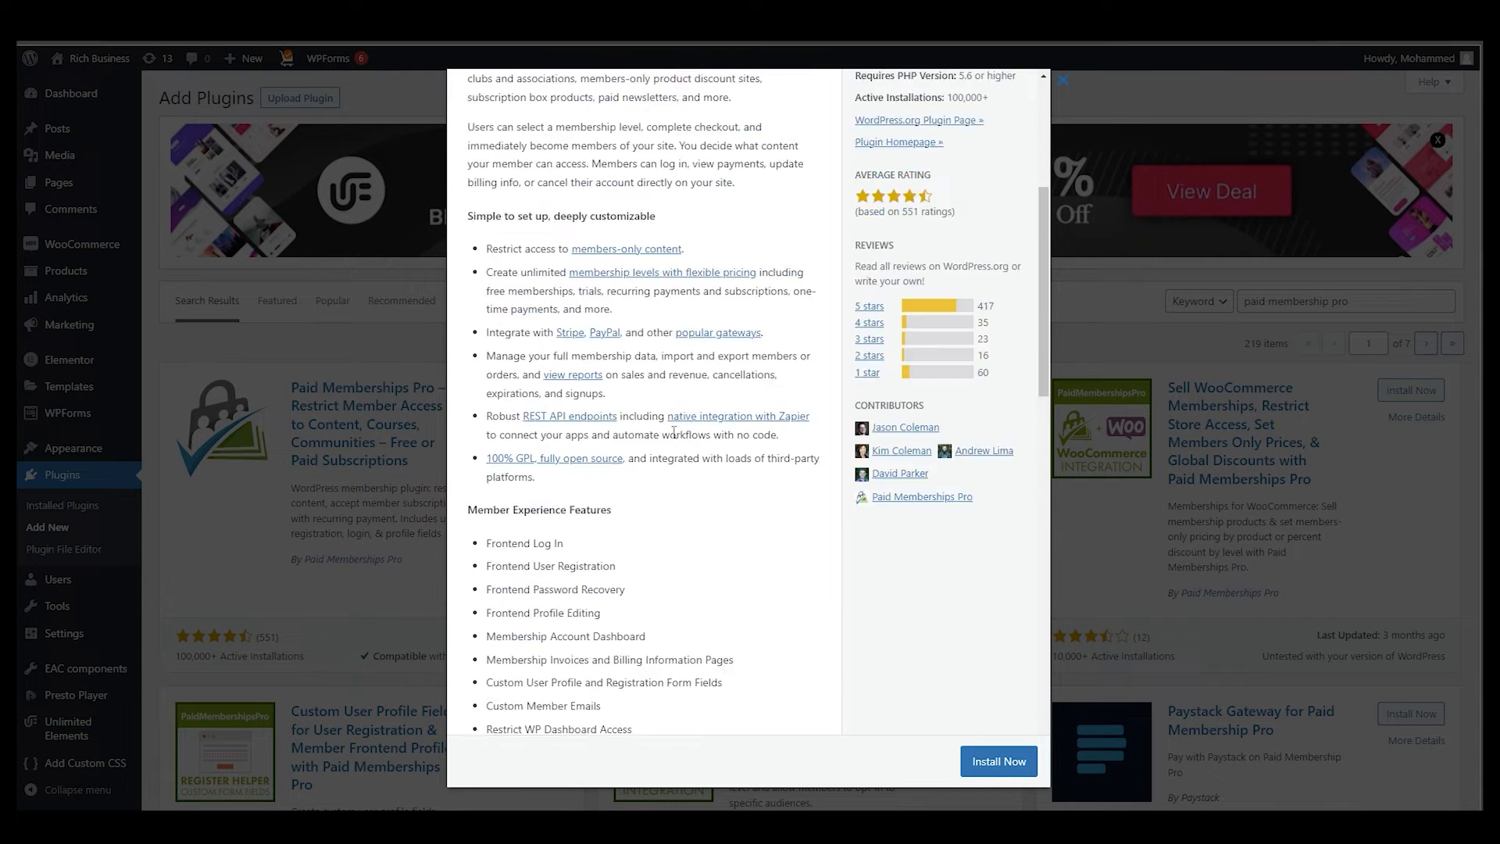
pyautogui.scroll(-1, 534, 490)
pyautogui.scroll(-4, 573, 463)
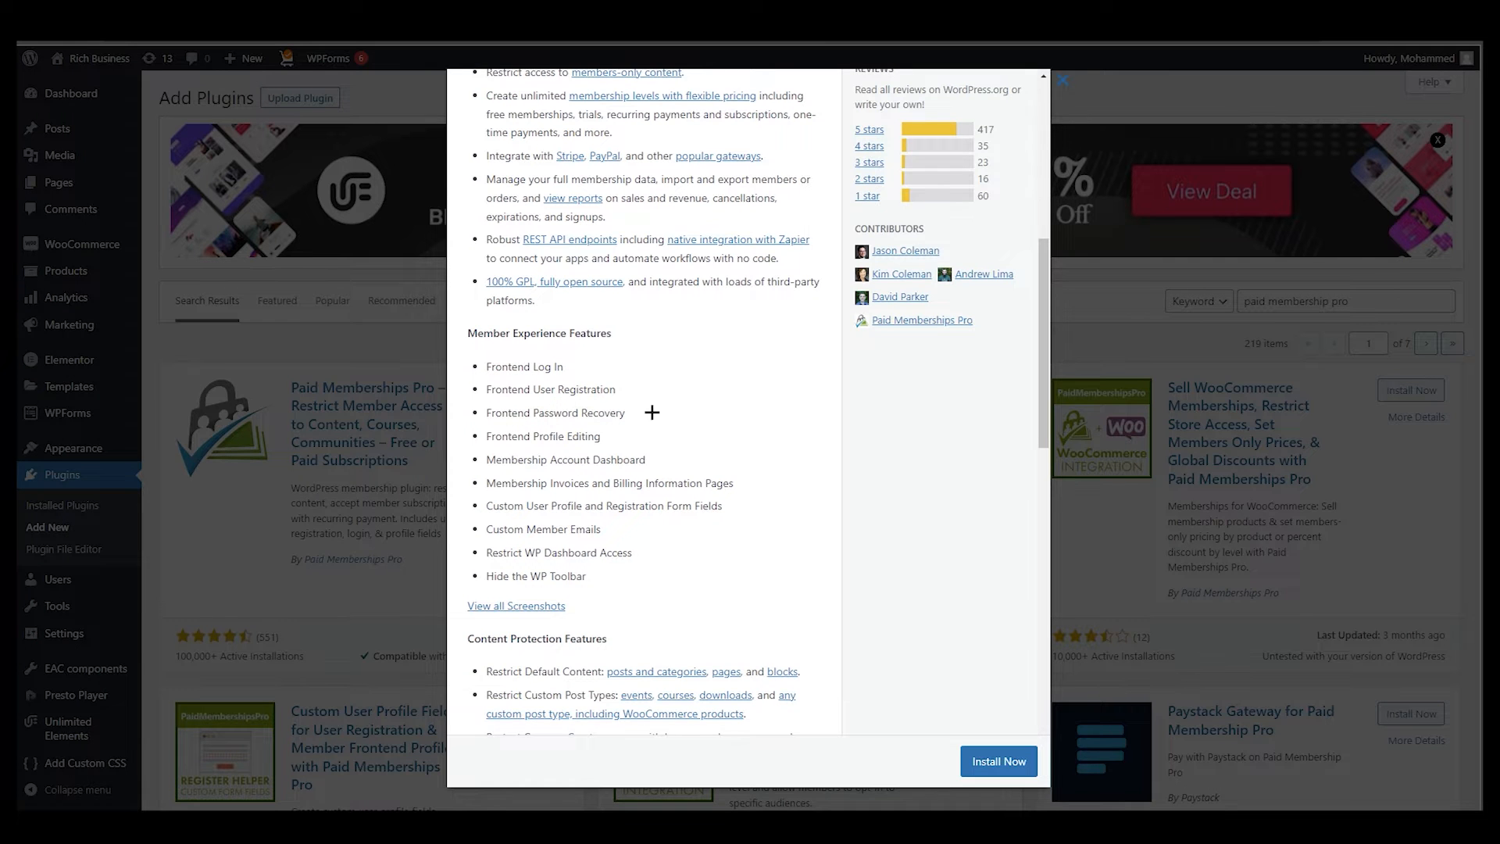
pyautogui.scroll(4, 655, 461)
pyautogui.scroll(-10, 648, 488)
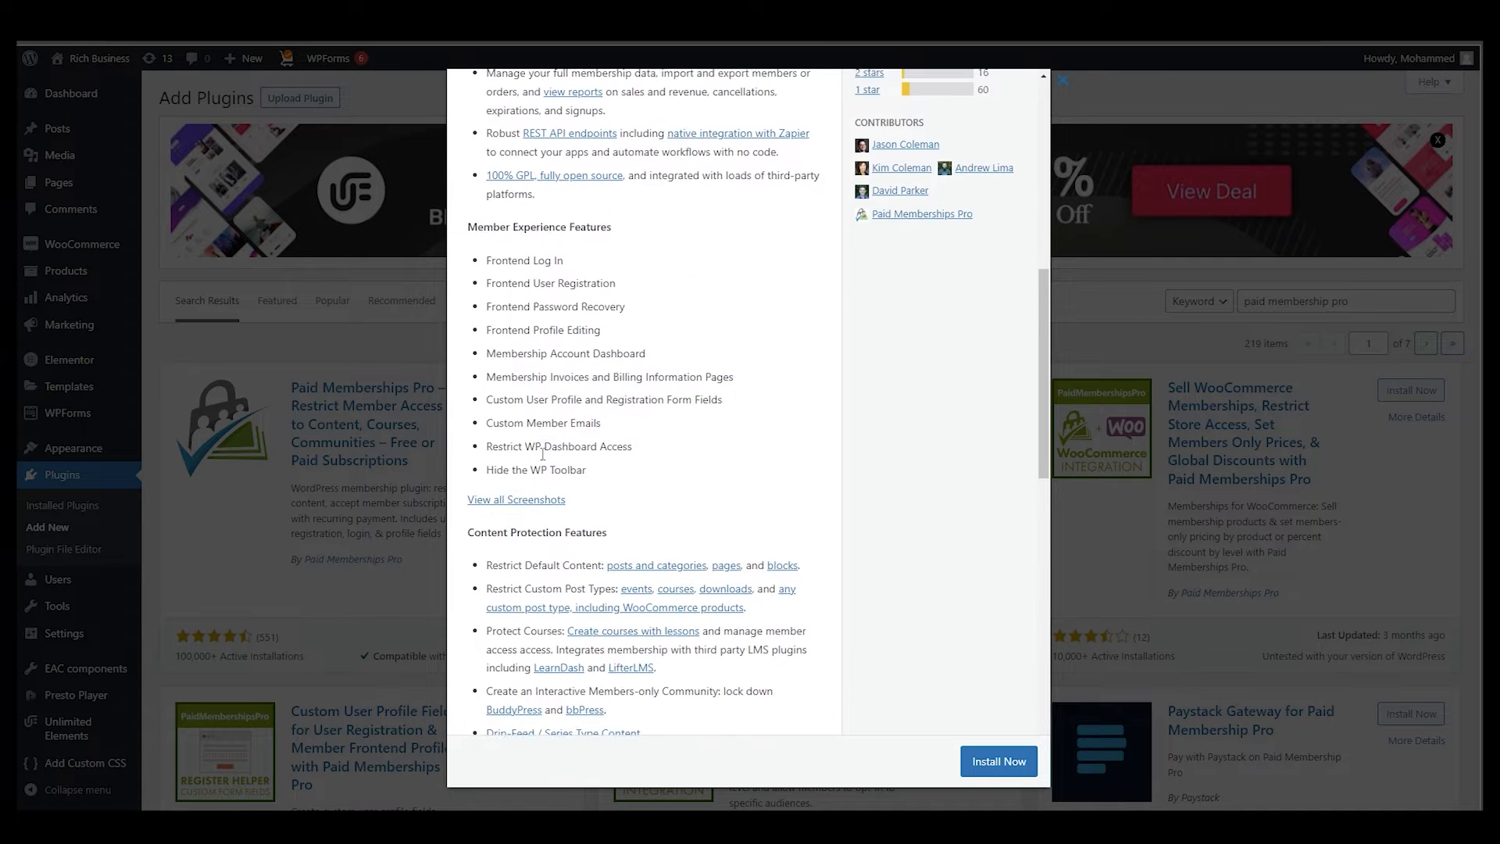
pyautogui.scroll(-1, 629, 493)
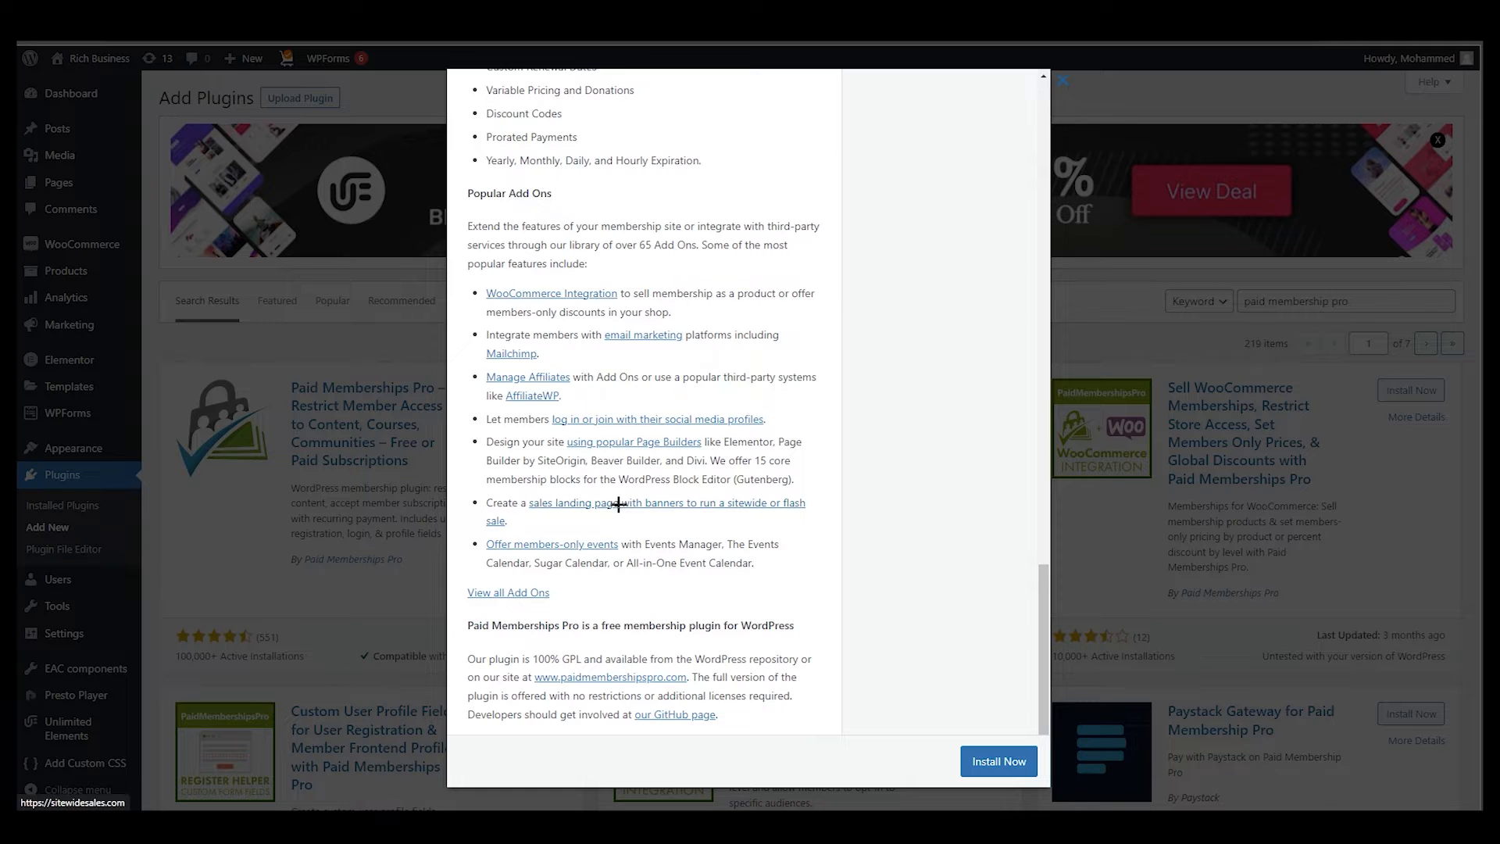
pyautogui.click(408, 605)
# Step: Install and activate the Paid Memberships Pro plugin
pyautogui.click(522, 389)
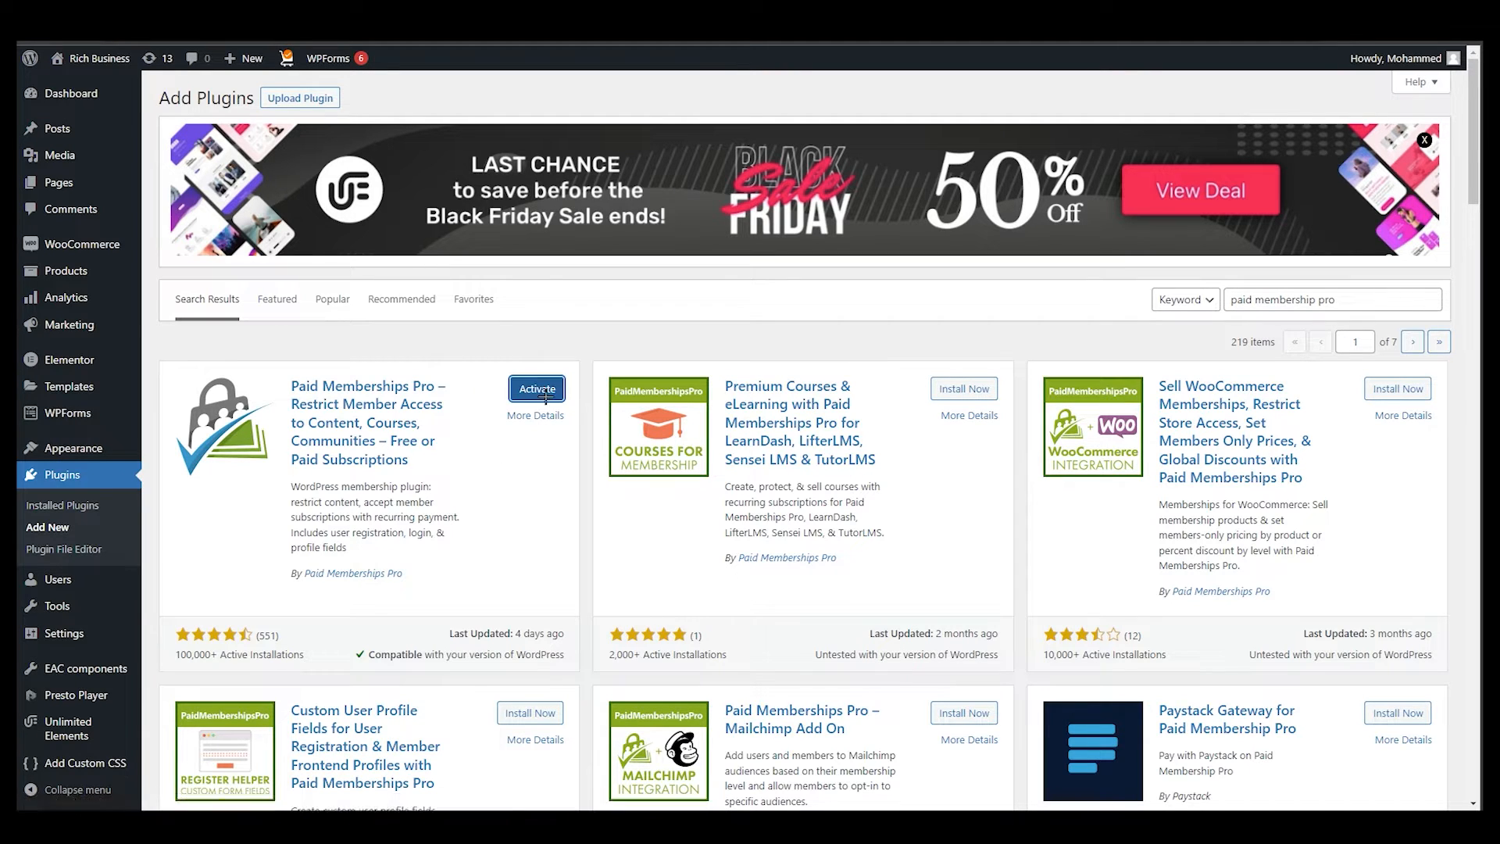
pyautogui.click(545, 395)
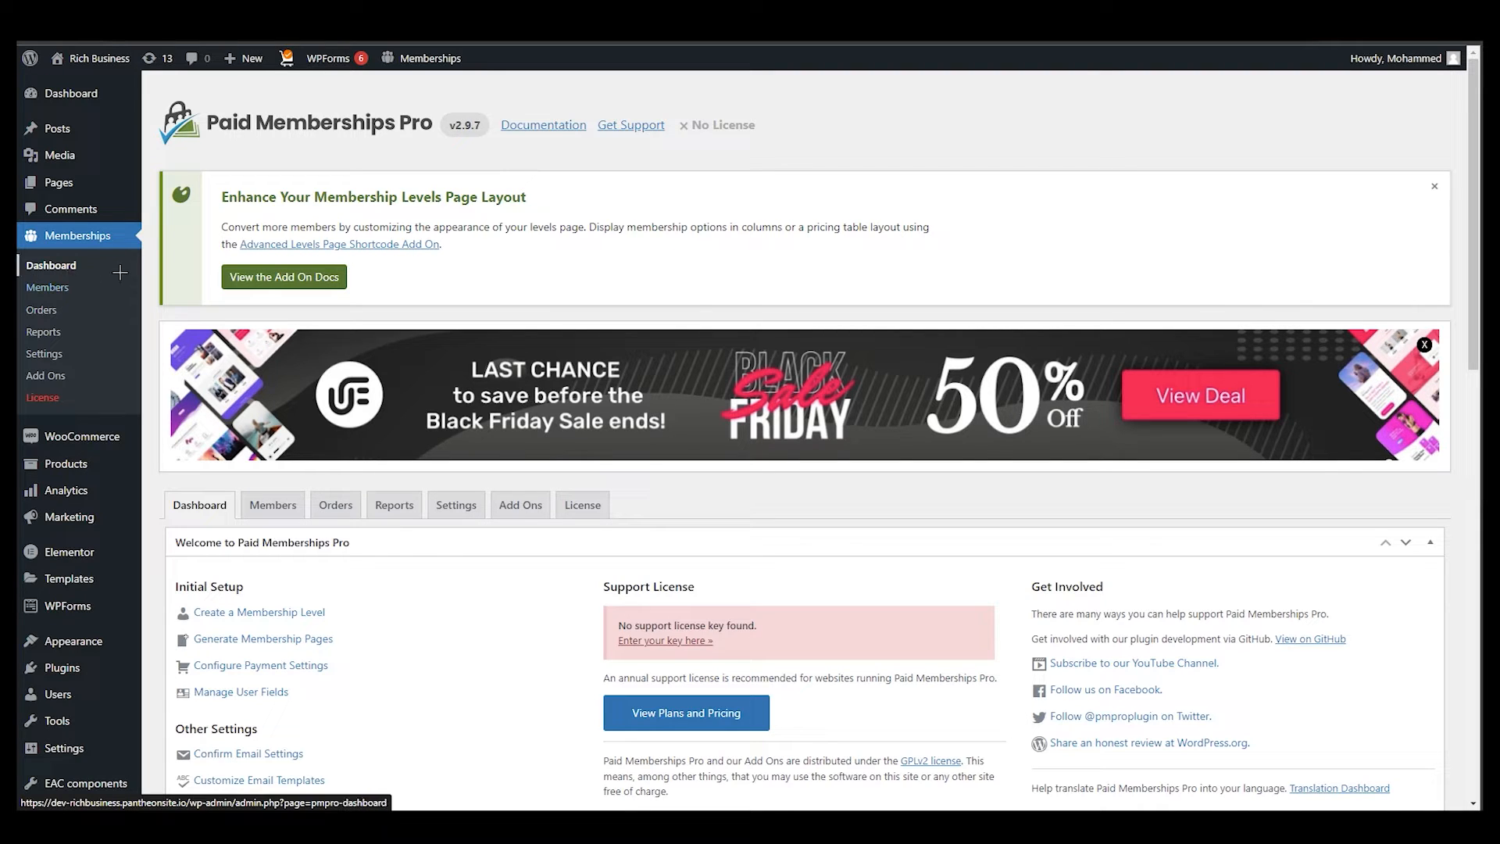
# Step: Examine the Paid Memberships Pro dashboard, including the initial setup links, sales and revenue, membership stats, recent members and visits
pyautogui.scroll(-2, 977, 485)
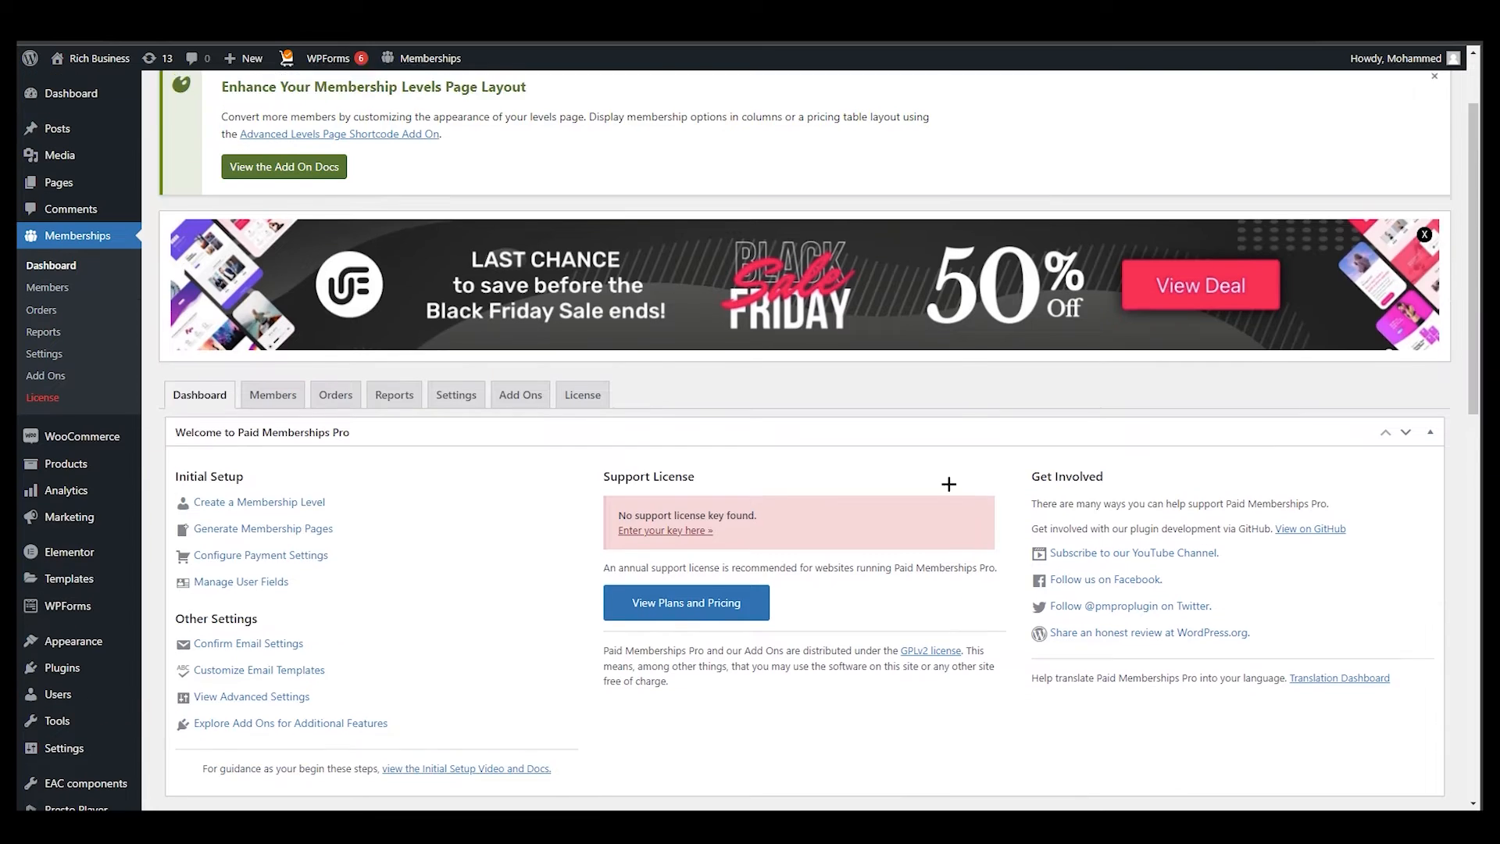
pyautogui.scroll(2, 947, 482)
pyautogui.scroll(-4, 297, 376)
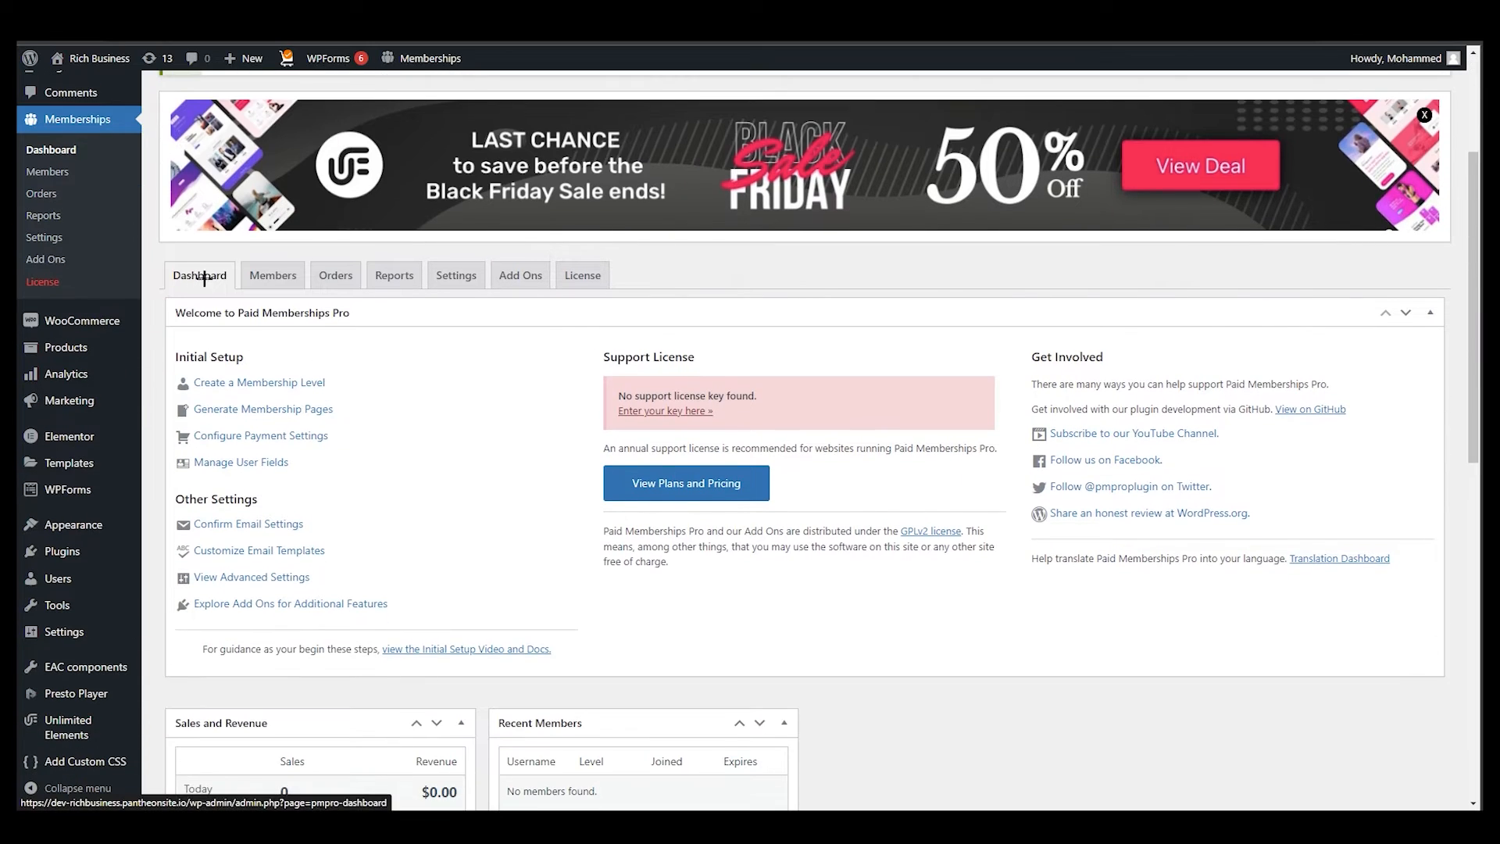
pyautogui.scroll(-2, 208, 278)
pyautogui.scroll(-2, 642, 707)
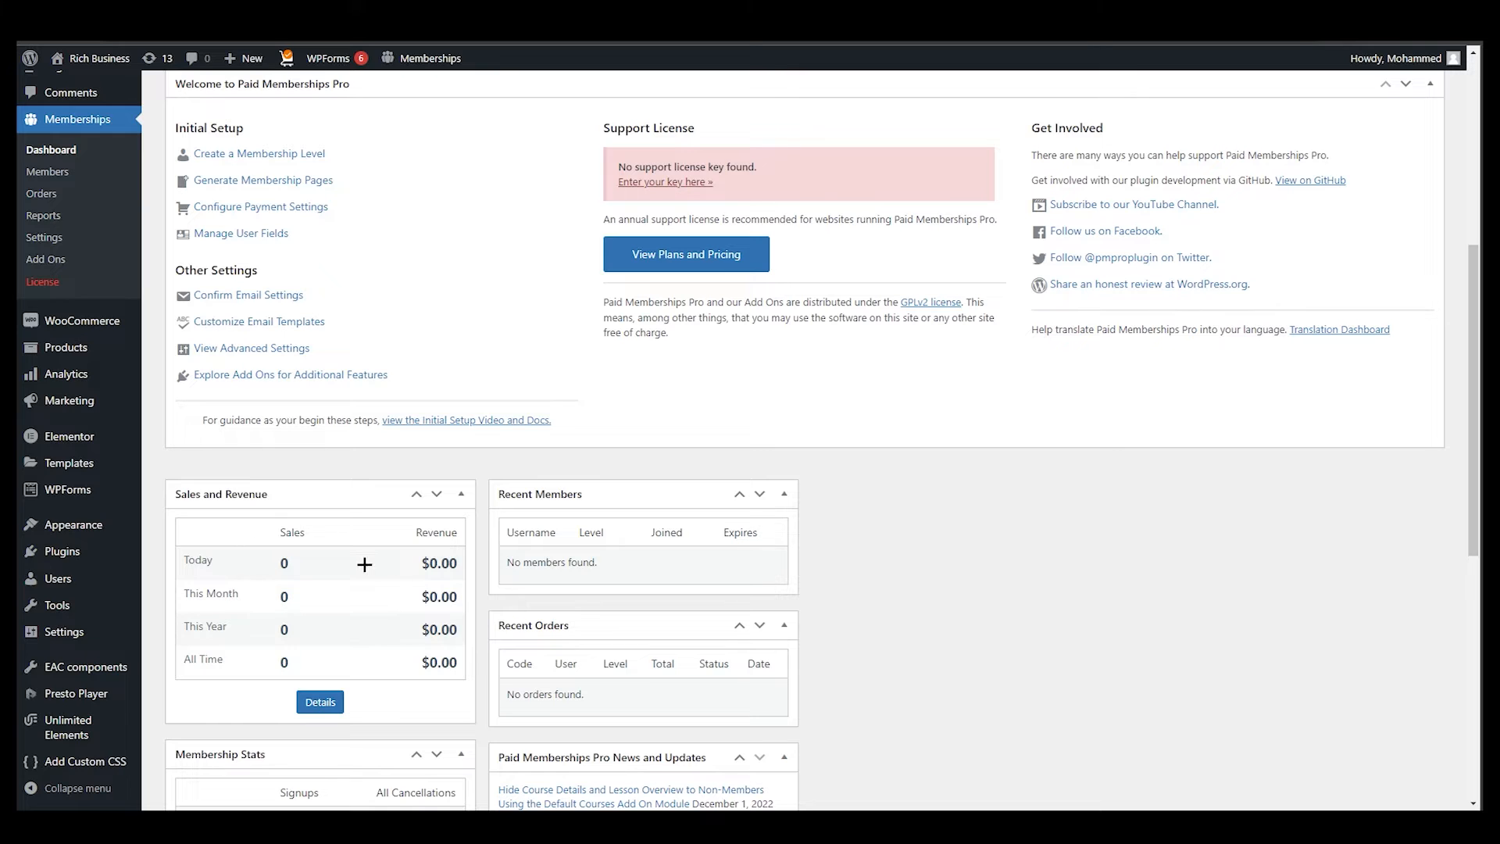
pyautogui.scroll(-2, 512, 595)
pyautogui.scroll(-2, 531, 541)
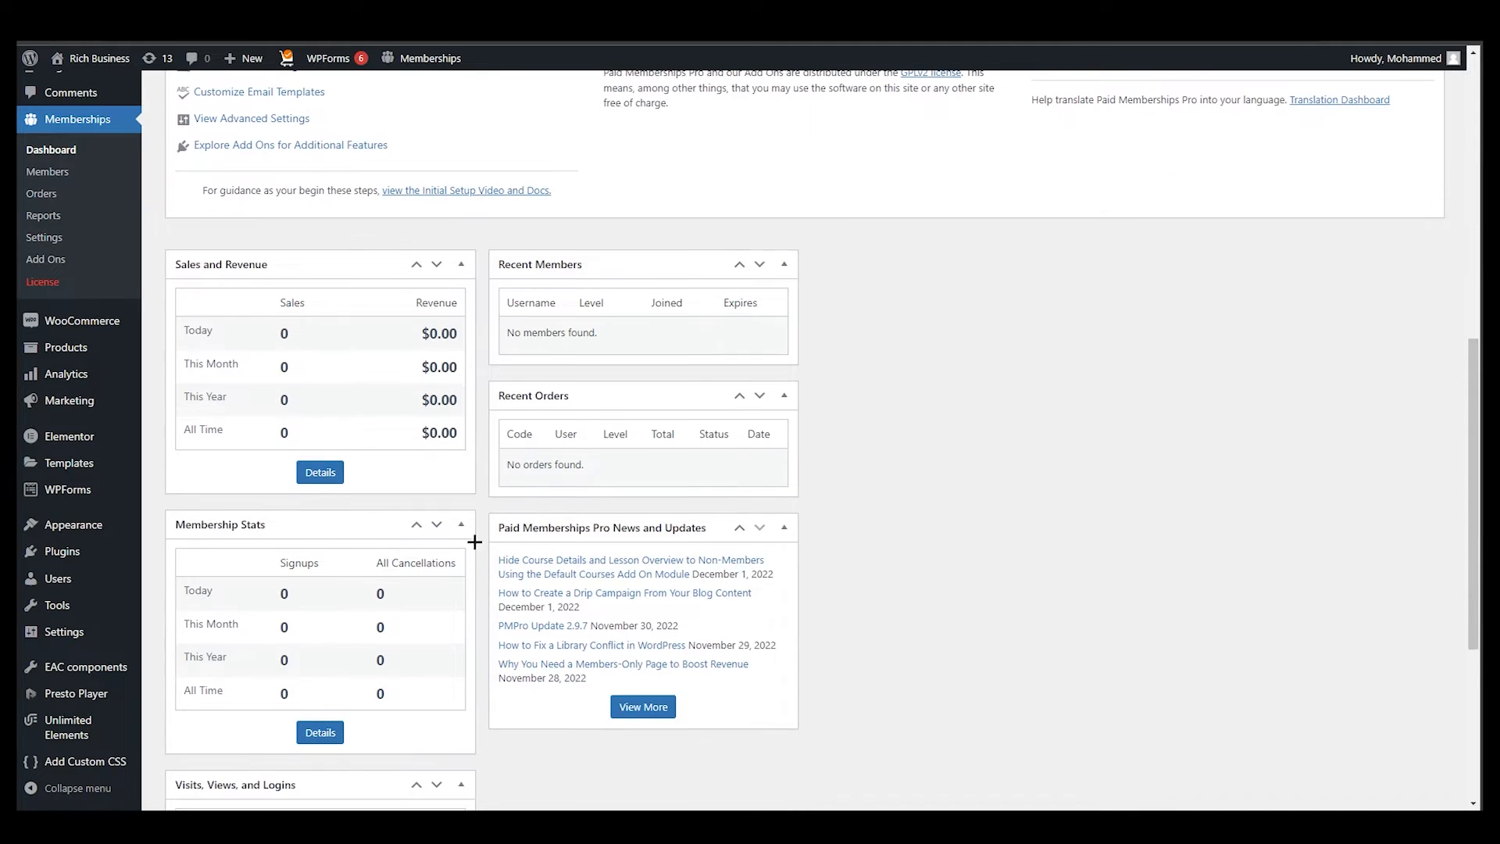
pyautogui.scroll(-4, 242, 551)
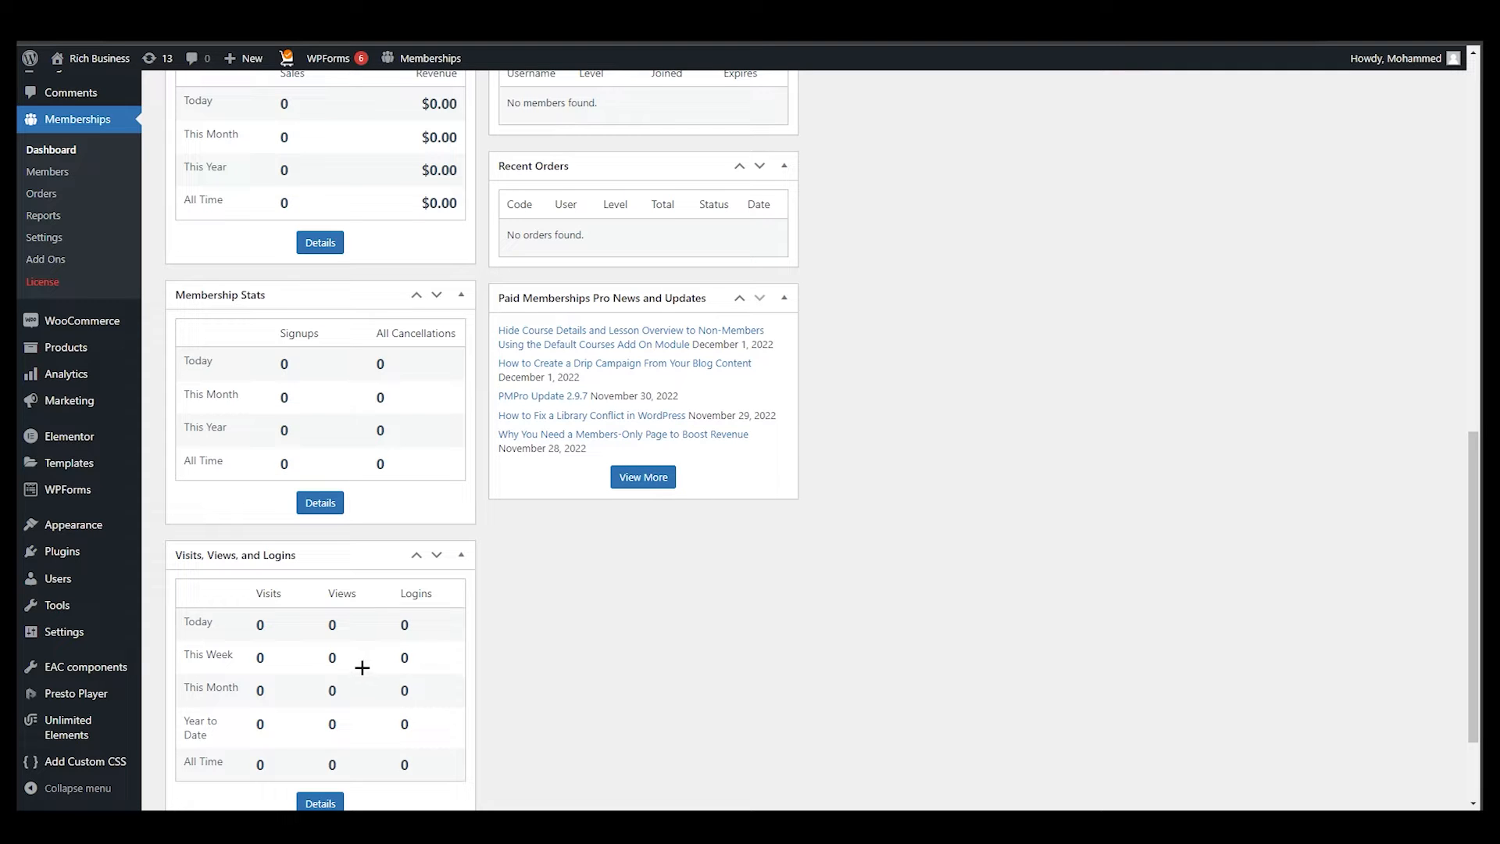
pyautogui.scroll(-3, 308, 586)
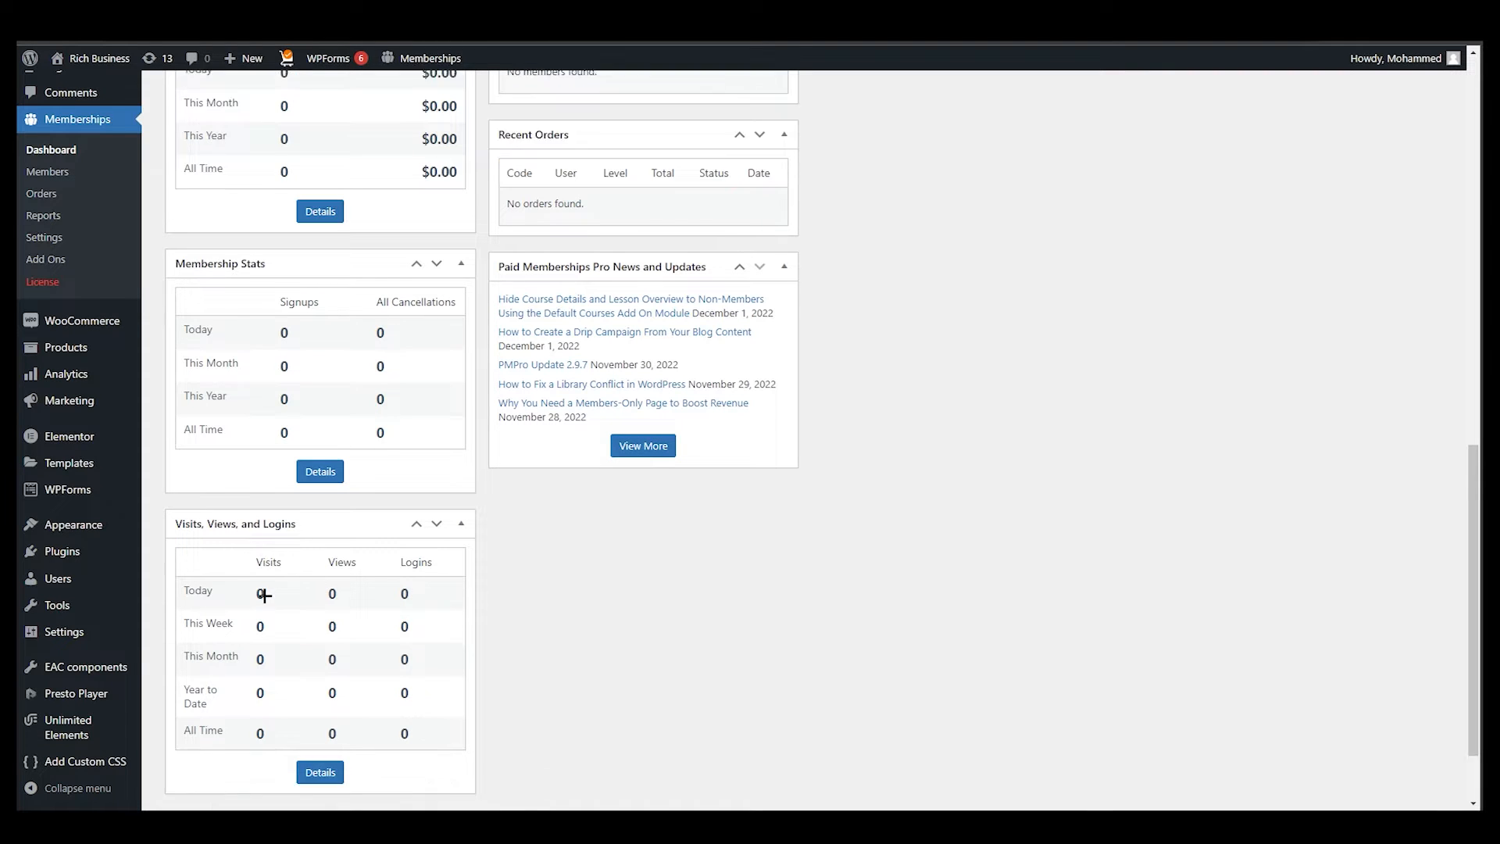
pyautogui.scroll(10, 425, 700)
pyautogui.scroll(-4, 386, 686)
pyautogui.scroll(-8, 386, 686)
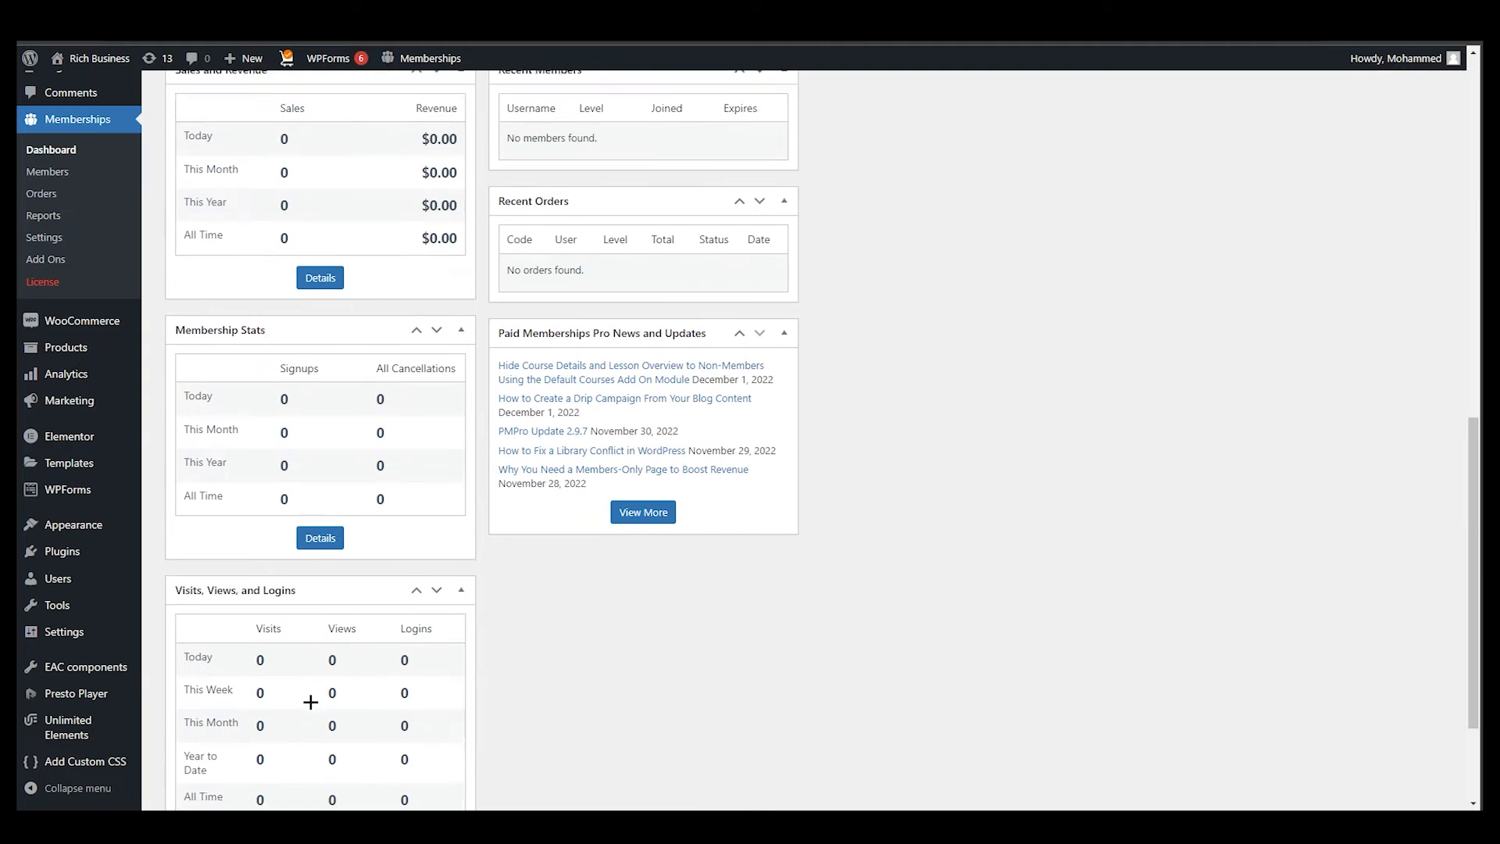
pyautogui.scroll(1, 308, 700)
pyautogui.scroll(8, 432, 666)
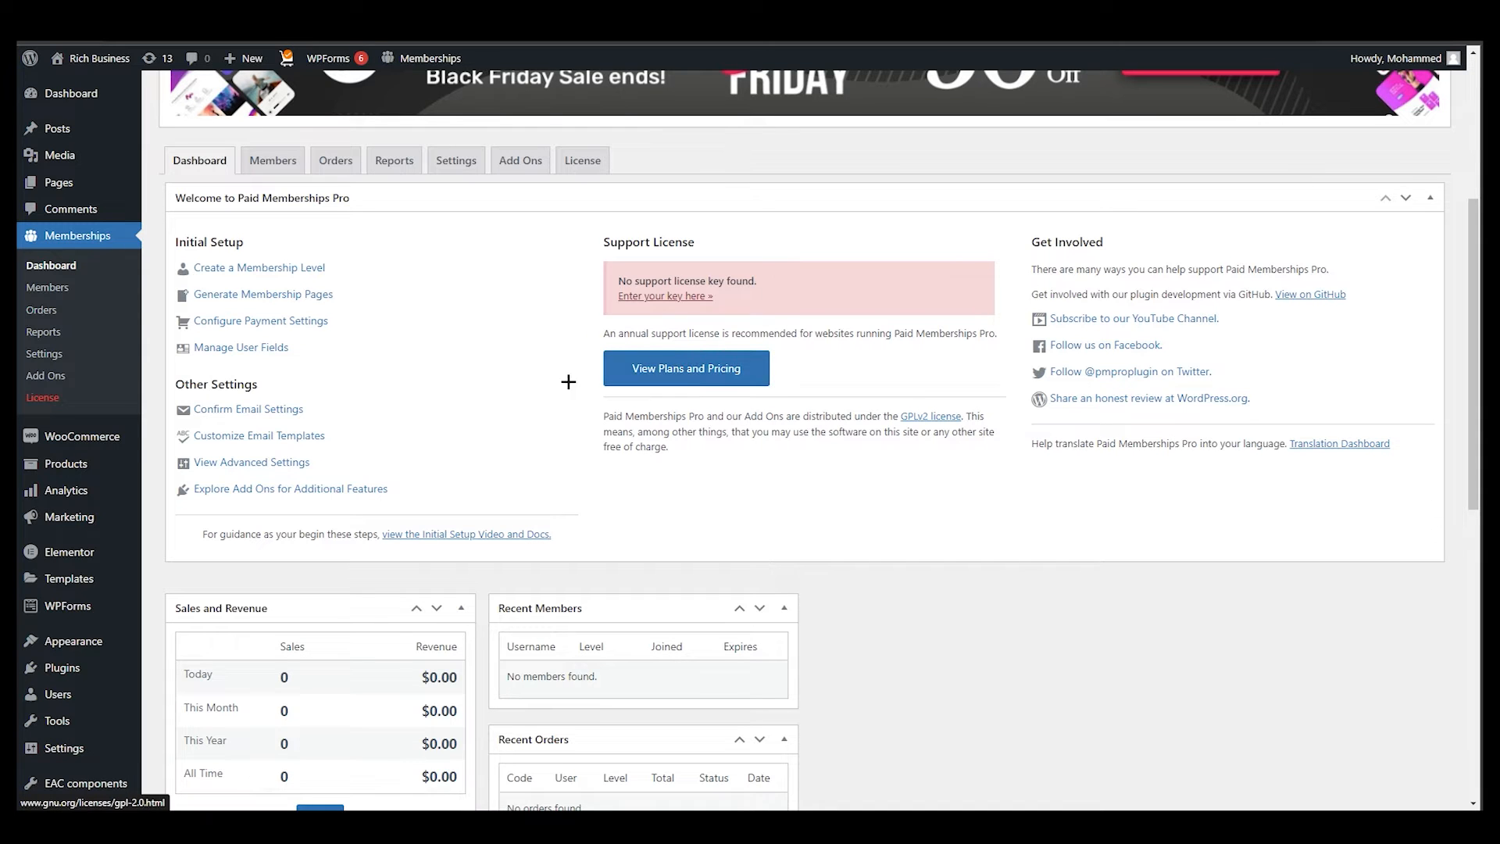
pyautogui.scroll(5, 665, 571)
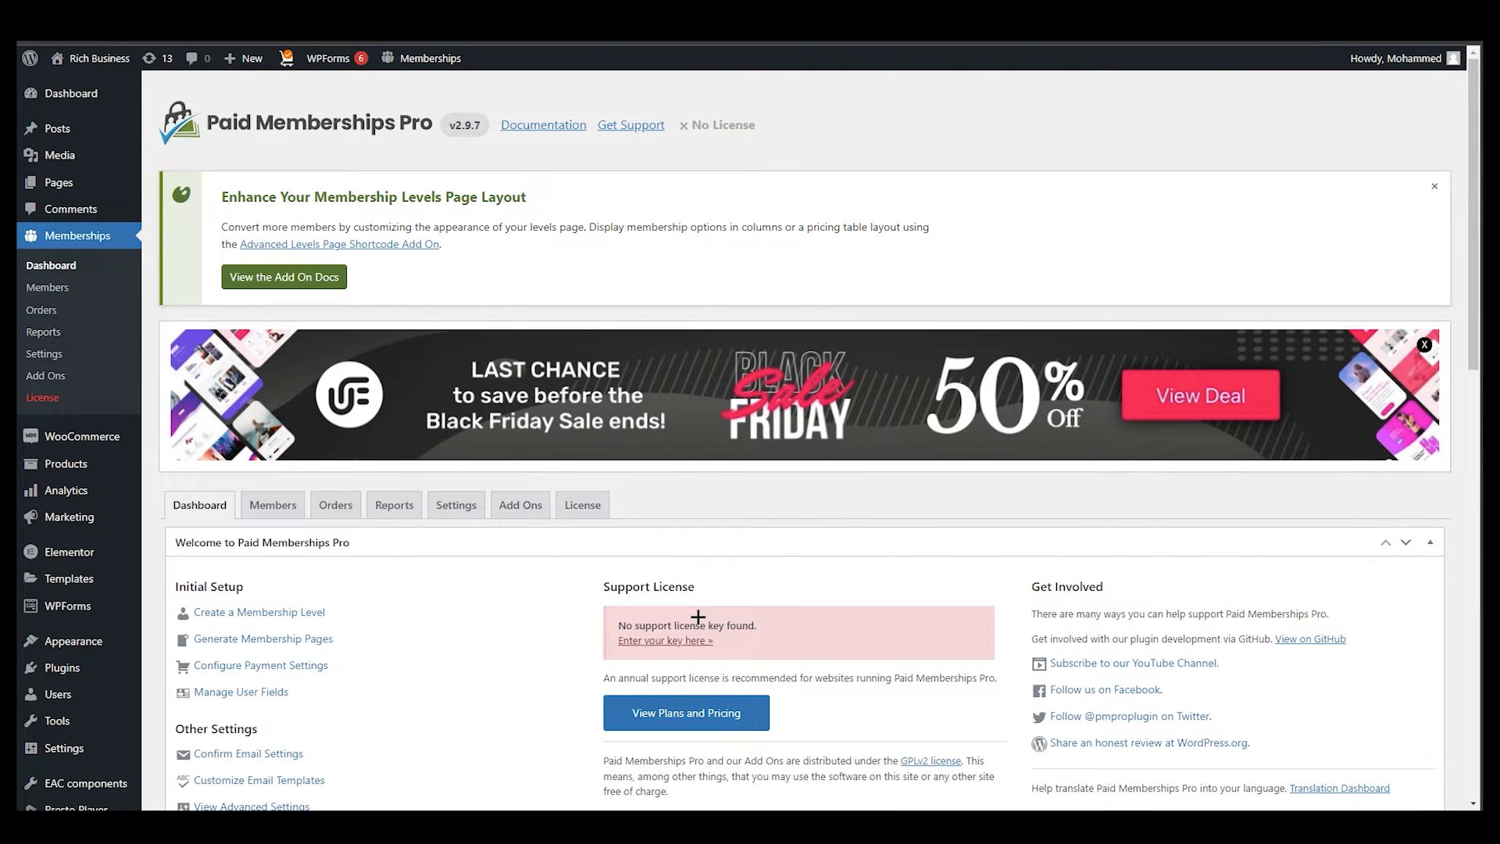
pyautogui.scroll(-2, 300, 566)
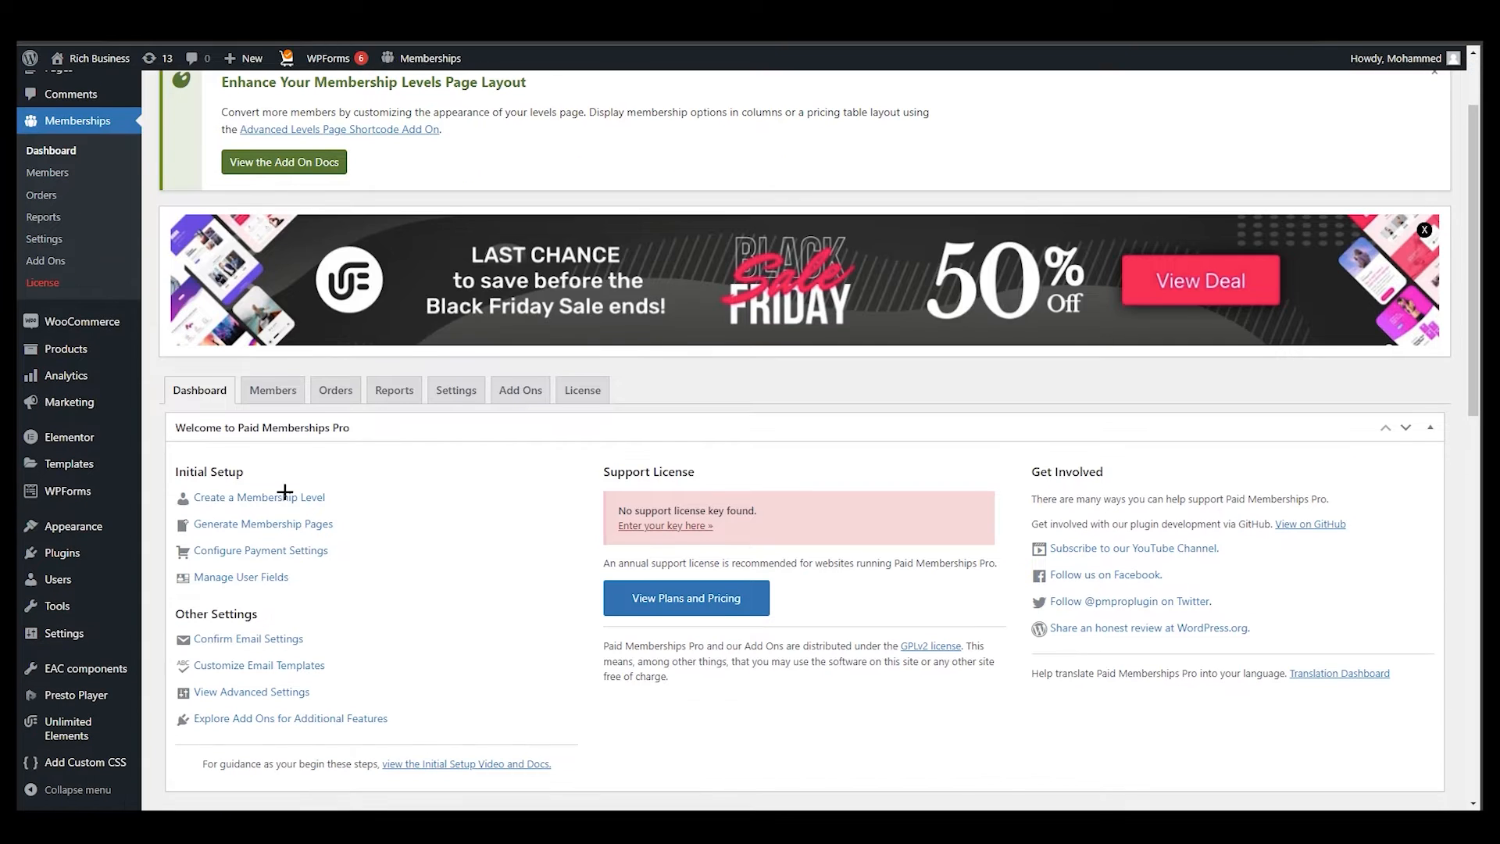
# Step: Review the Paid Memberships Pro members list and orders, and dismiss the Black Friday sale banner
pyautogui.click(270, 390)
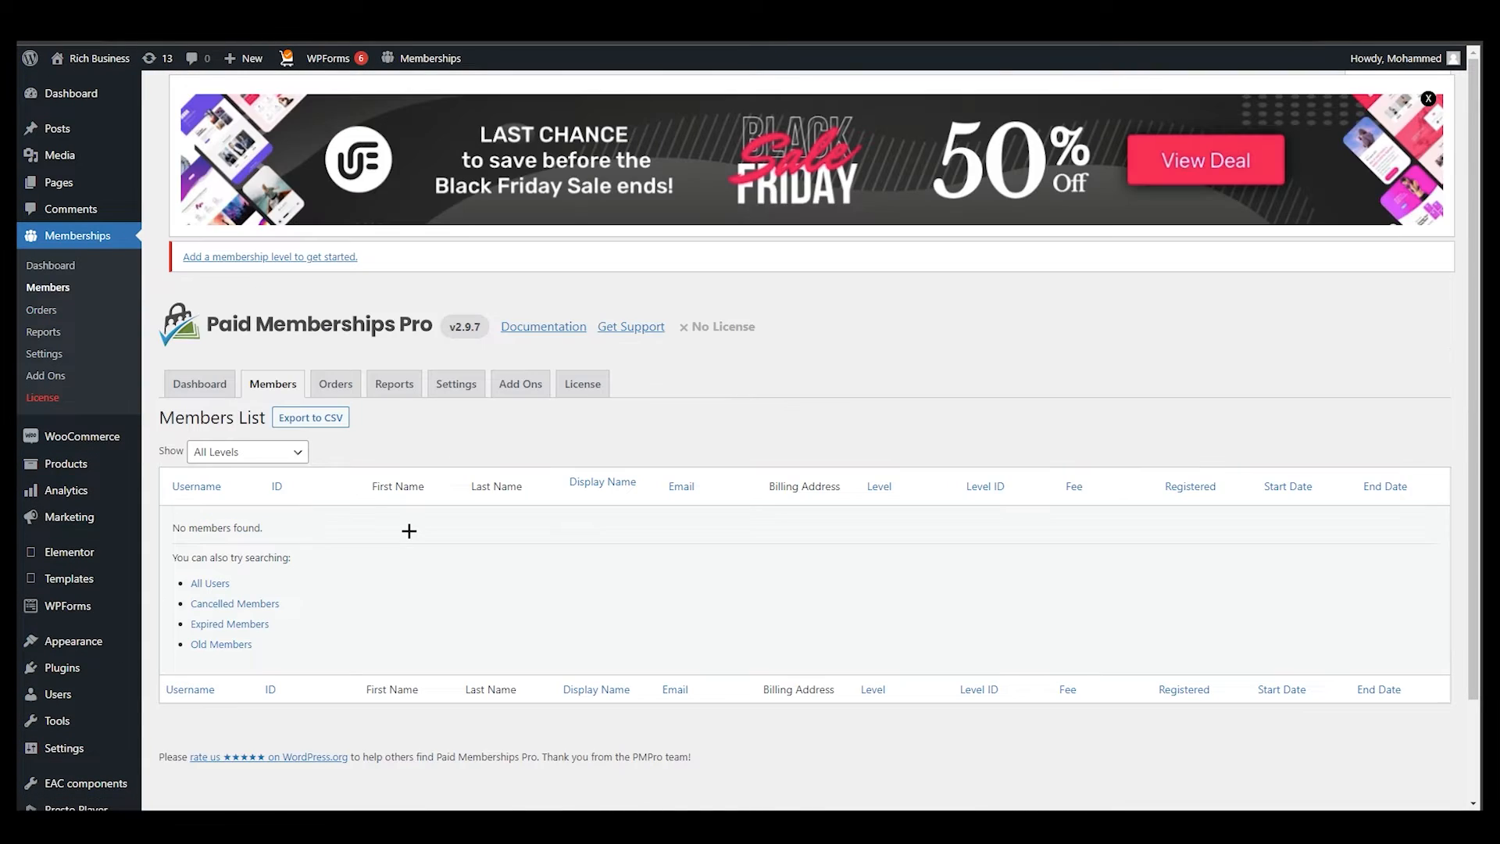
pyautogui.scroll(-3, 644, 708)
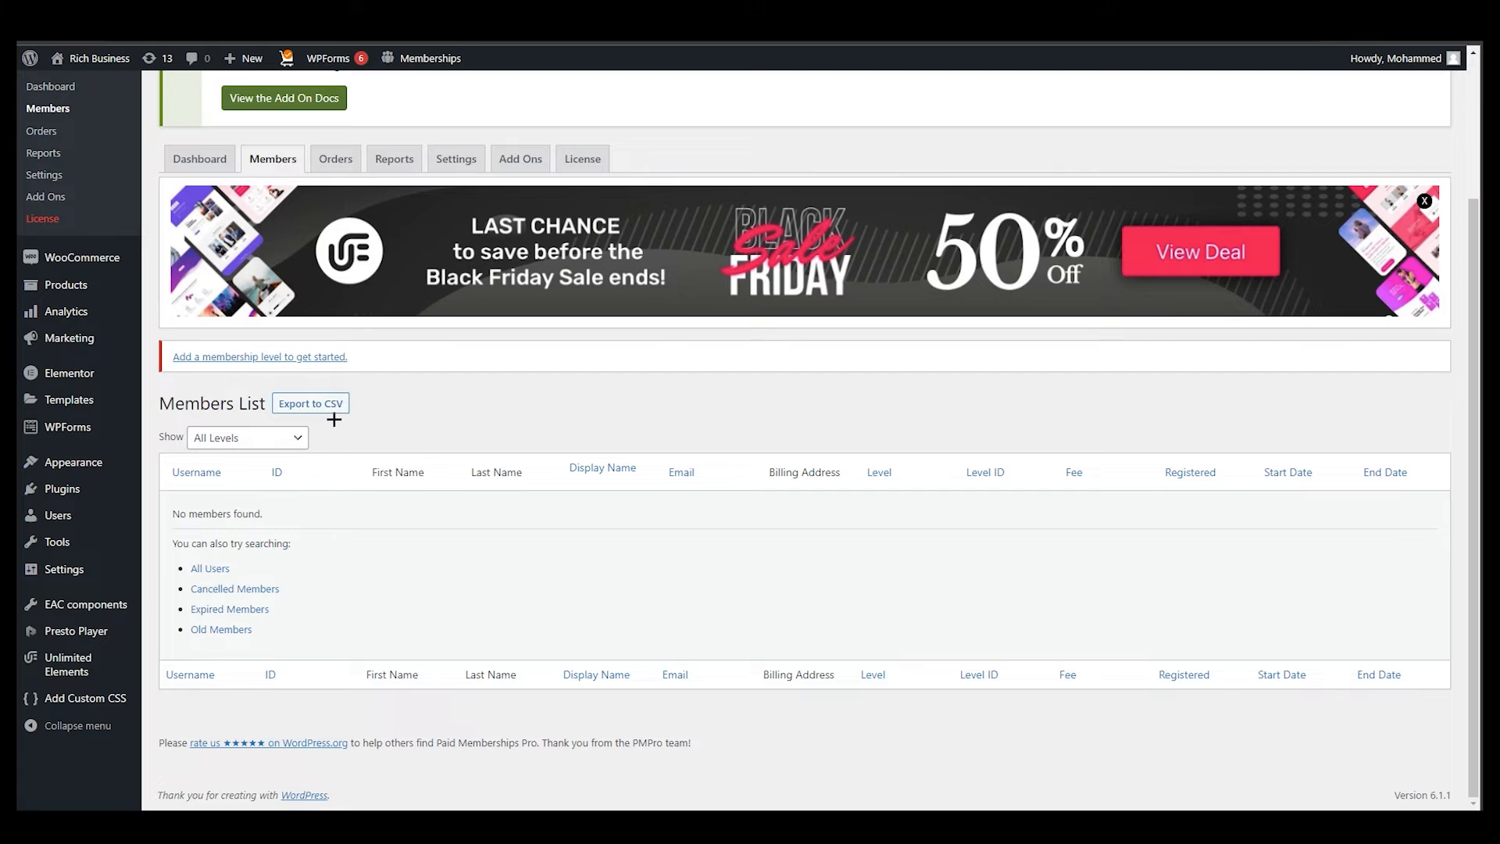
pyautogui.click(335, 159)
pyautogui.scroll(-2, 558, 533)
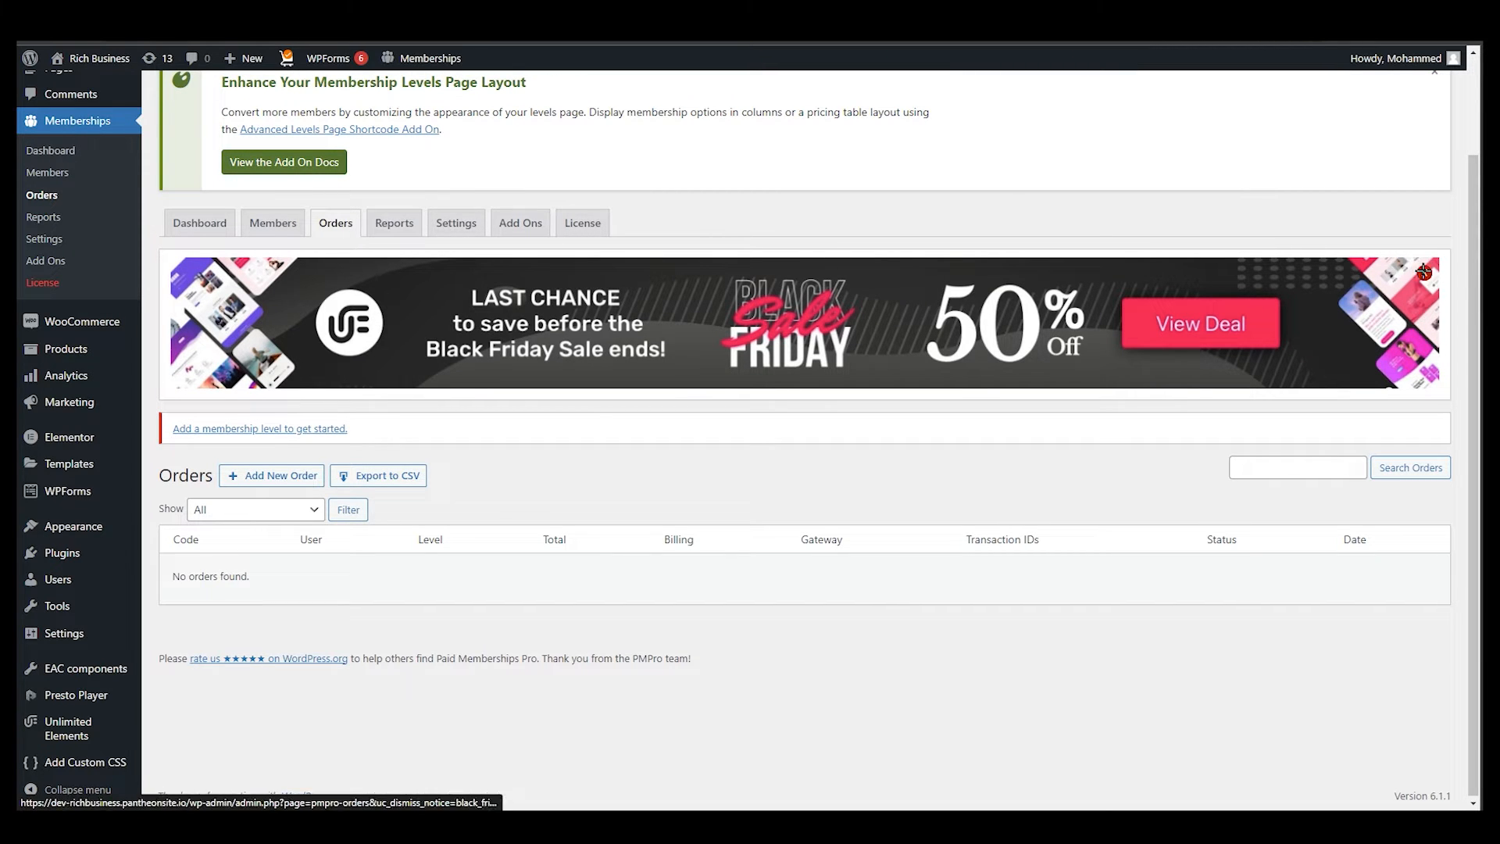
pyautogui.click(1424, 274)
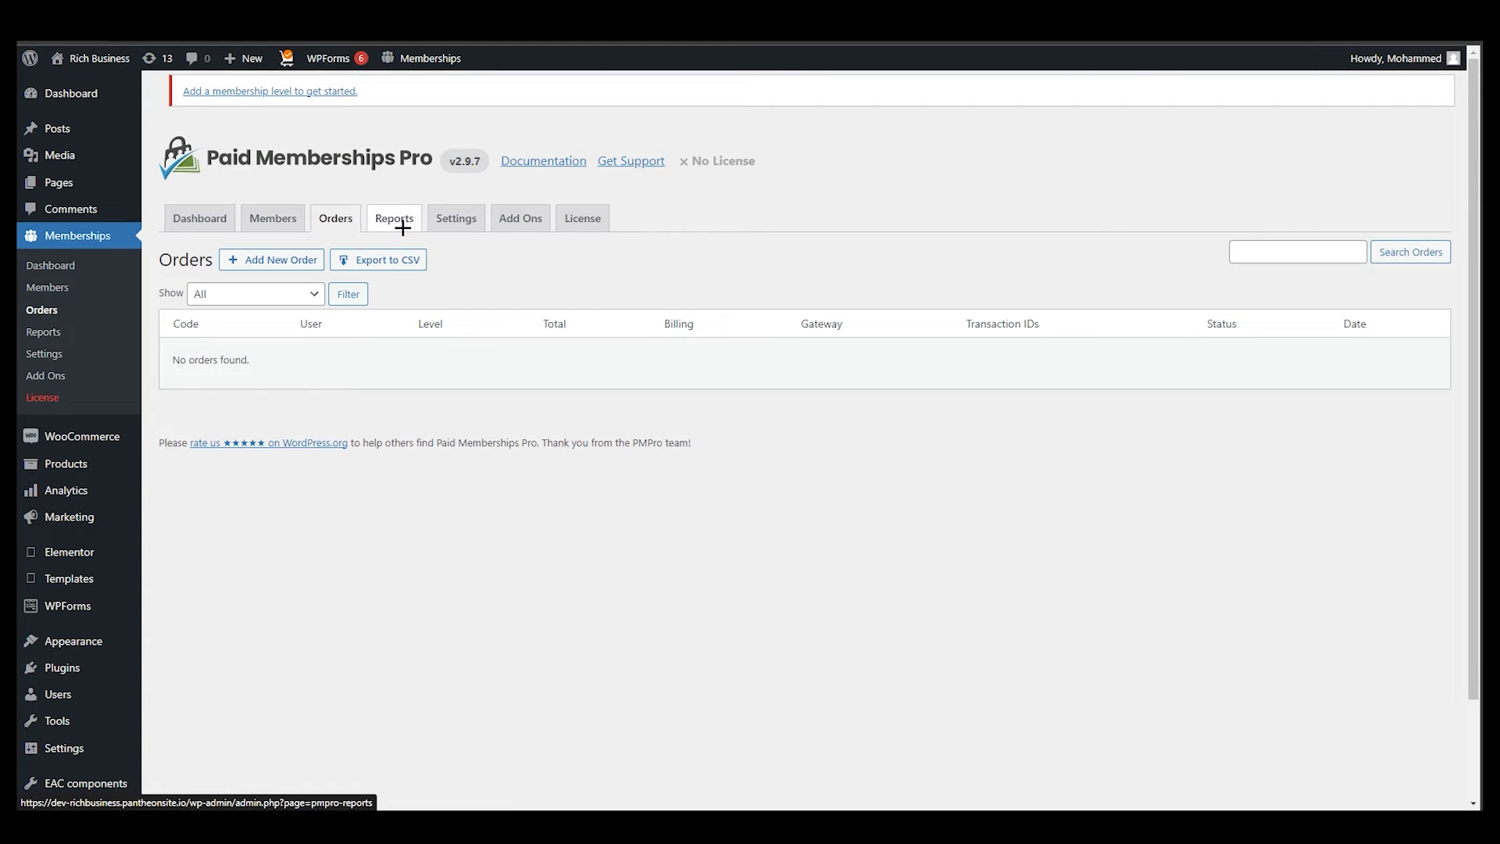
# Step: View the membership reports and open the membership level settings
pyautogui.click(403, 223)
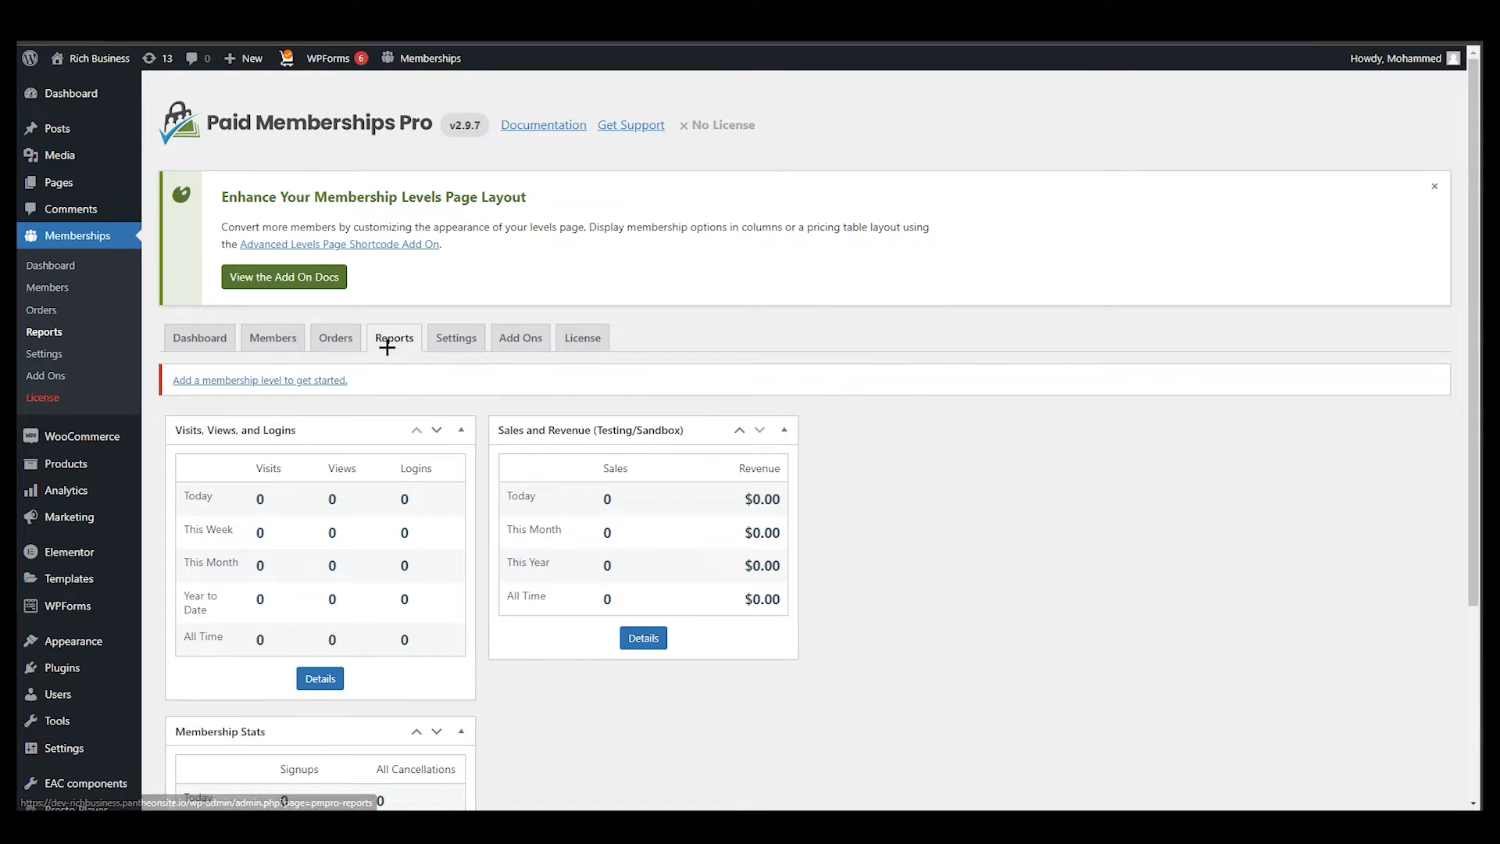
pyautogui.click(467, 345)
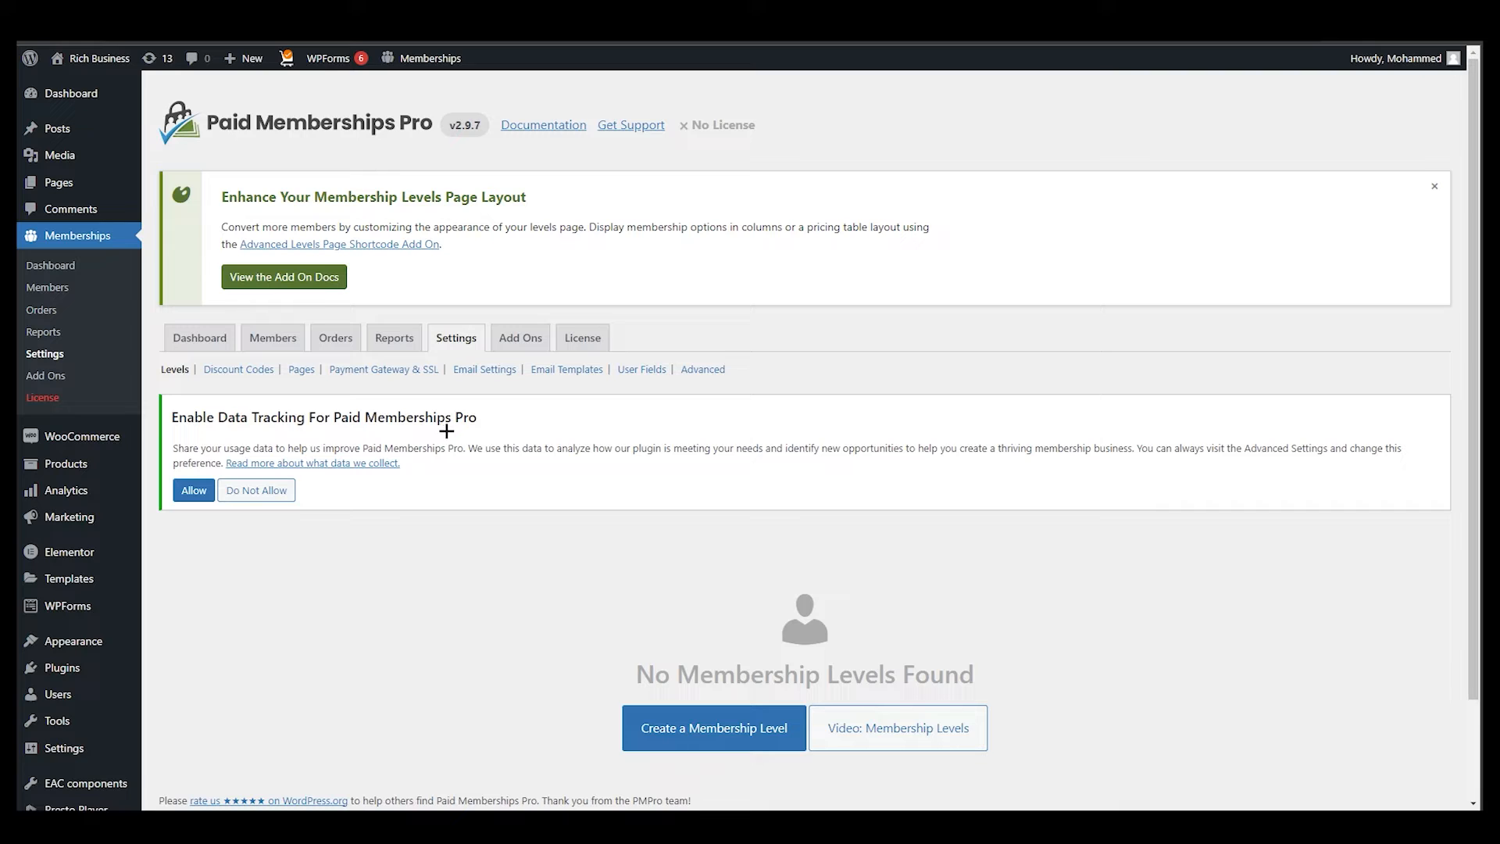
# Step: Allow data tracking for Paid Memberships Pro and start a new membership level of the Monthly type
pyautogui.click(194, 490)
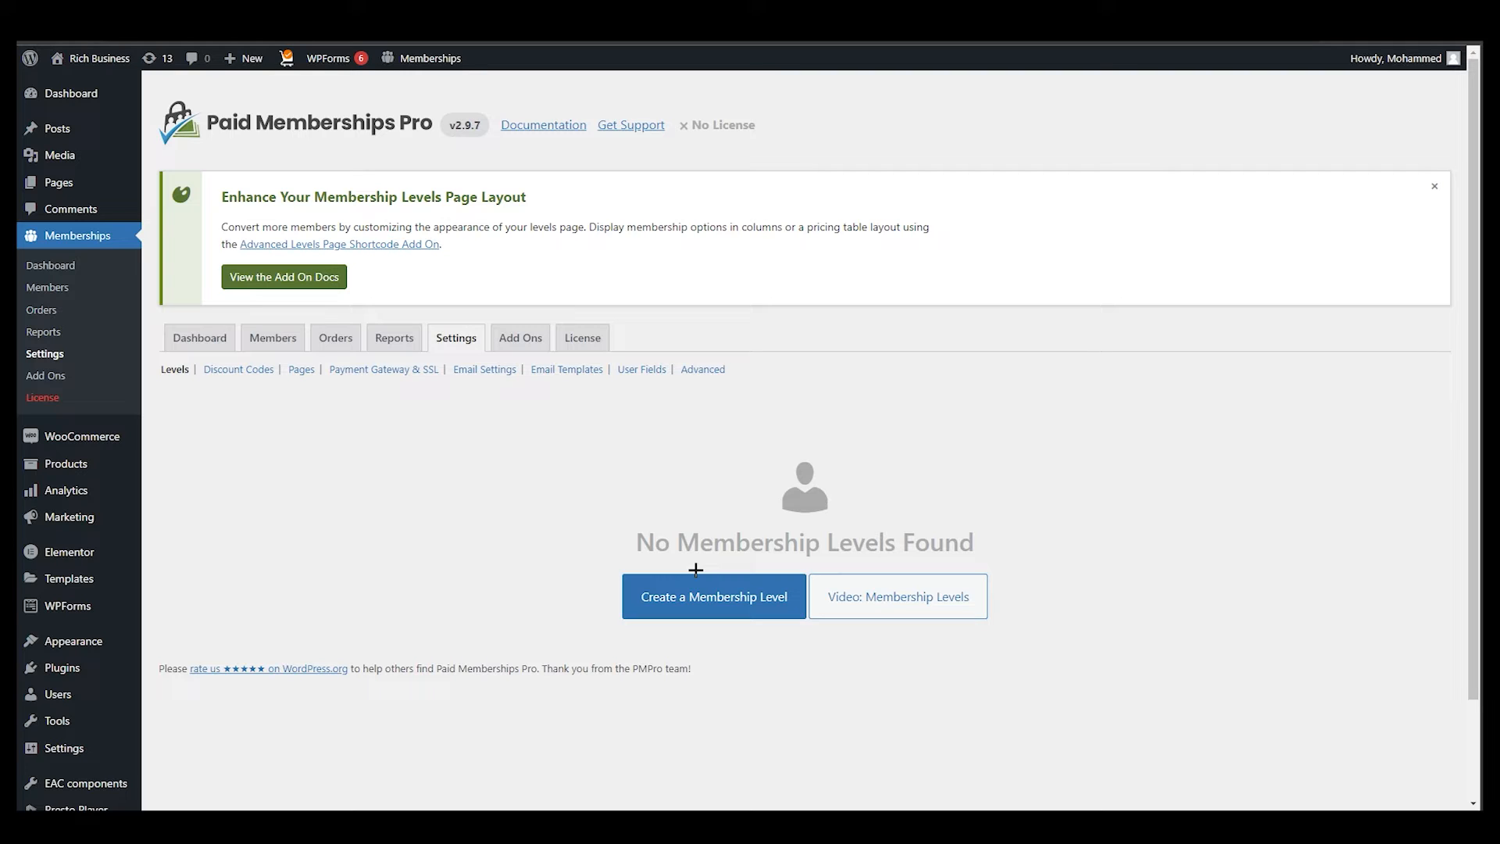
pyautogui.click(678, 601)
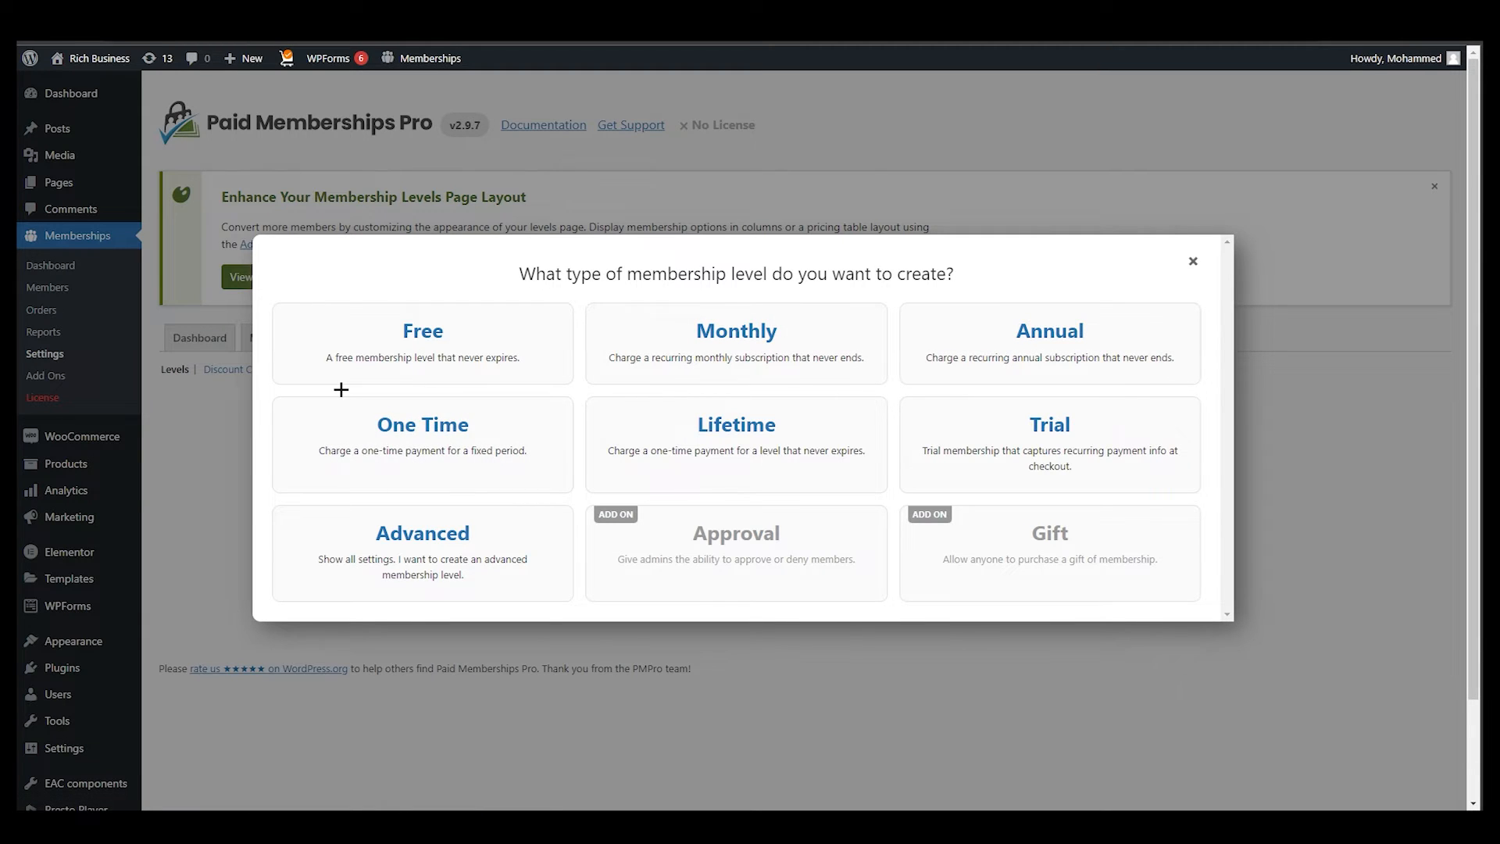
pyautogui.click(675, 343)
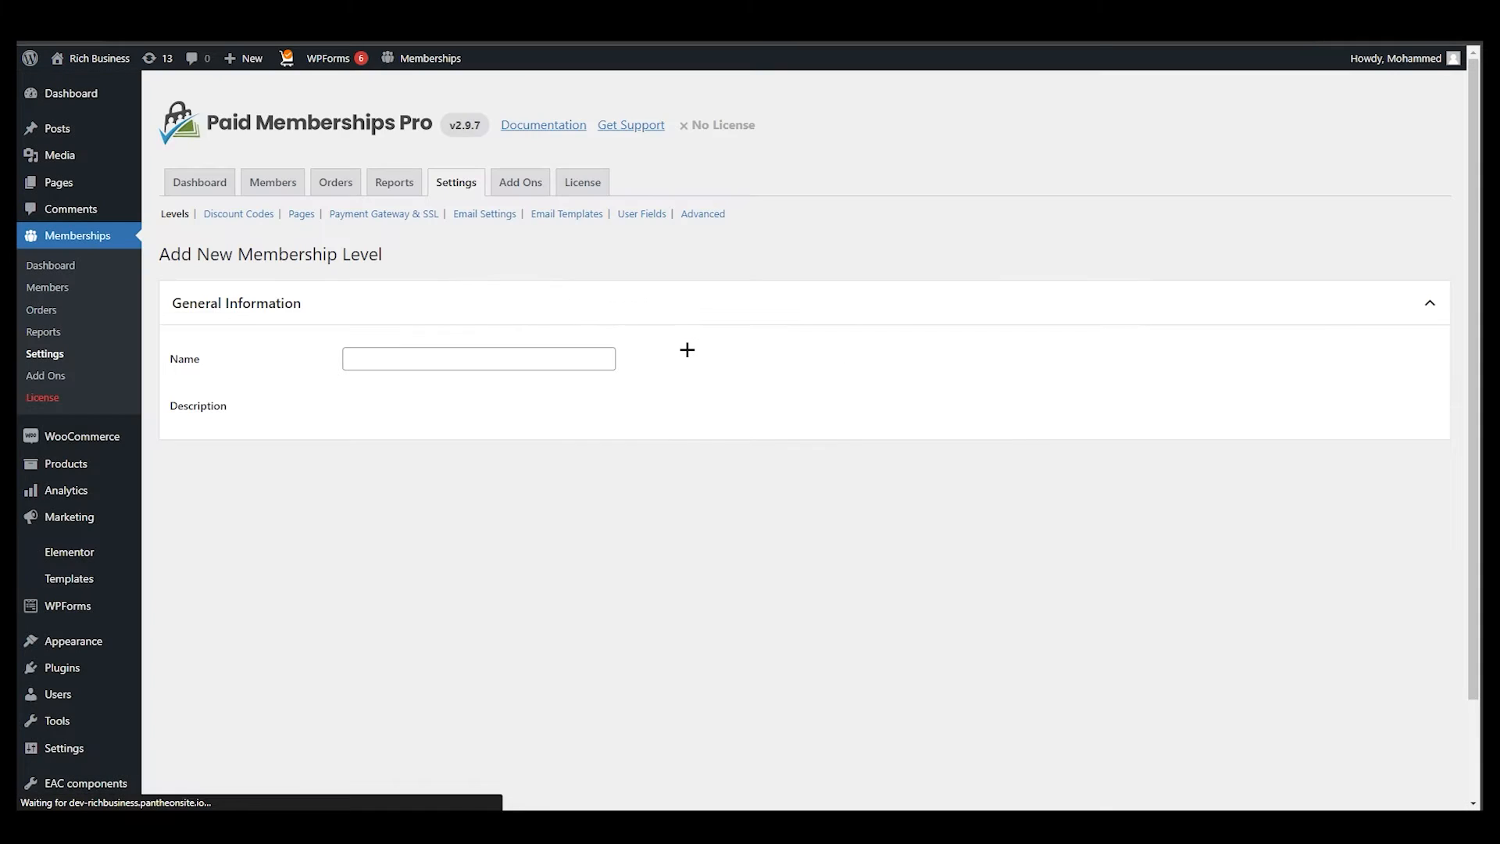
# Step: Name the new membership level "Bronze Membership", correcting the misspelled second word
pyautogui.click(500, 353)
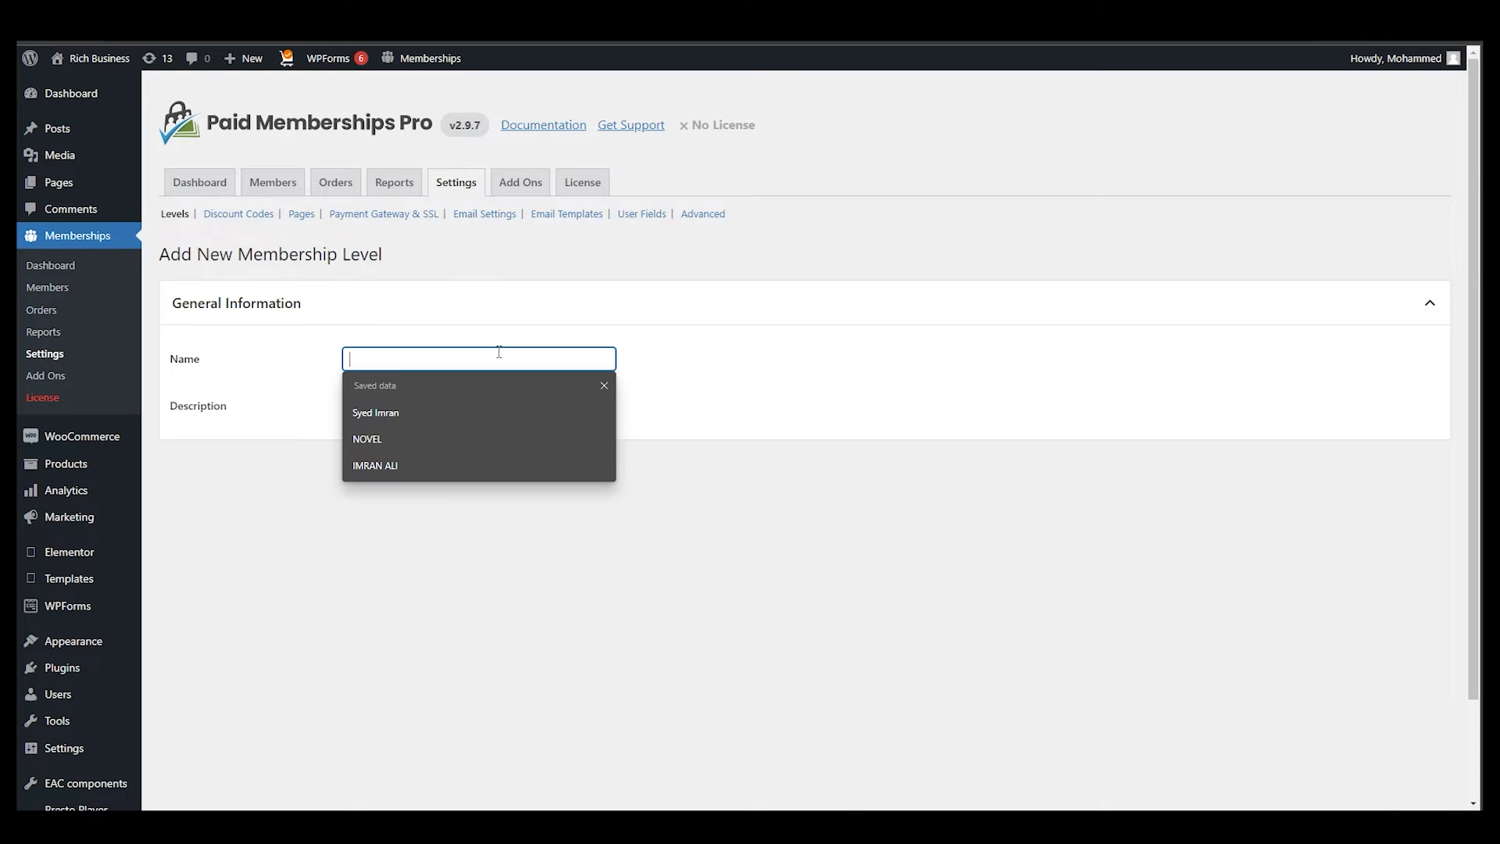
pyautogui.click(599, 412)
pyautogui.click(599, 412)
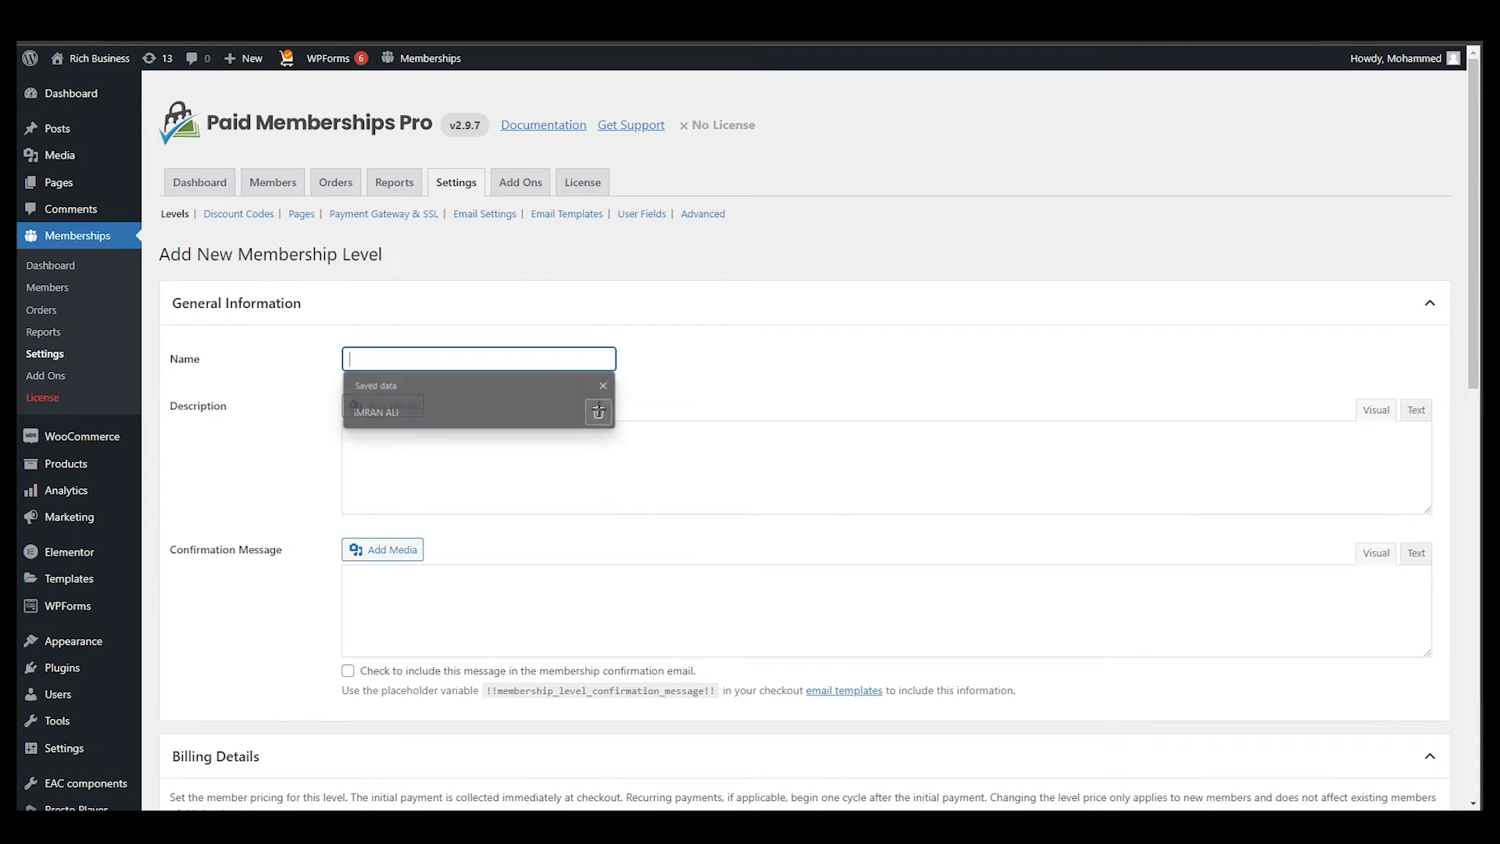
pyautogui.click(598, 411)
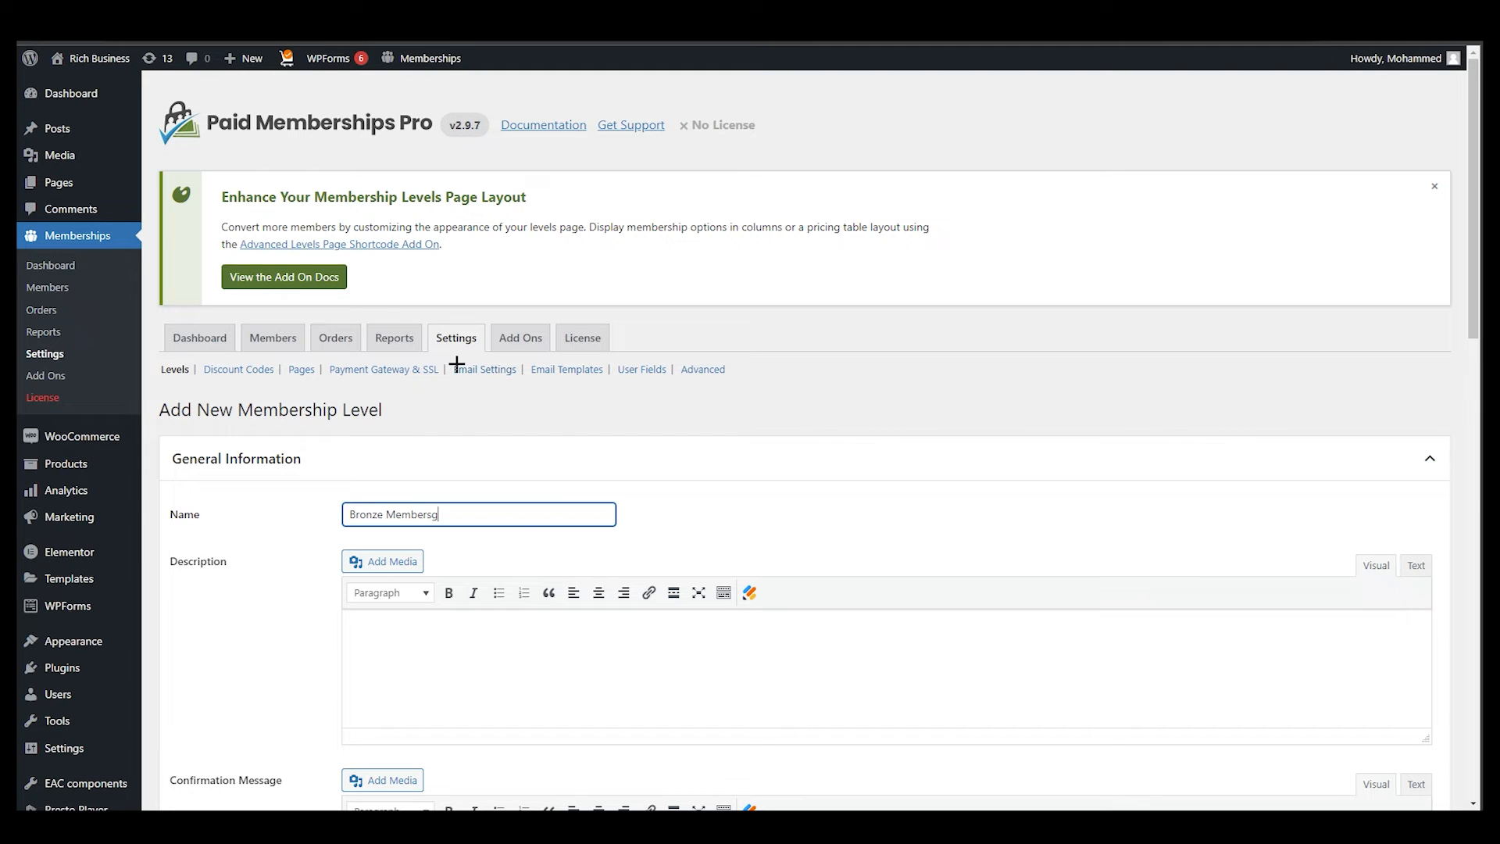
pyautogui.scroll(-3, 332, 512)
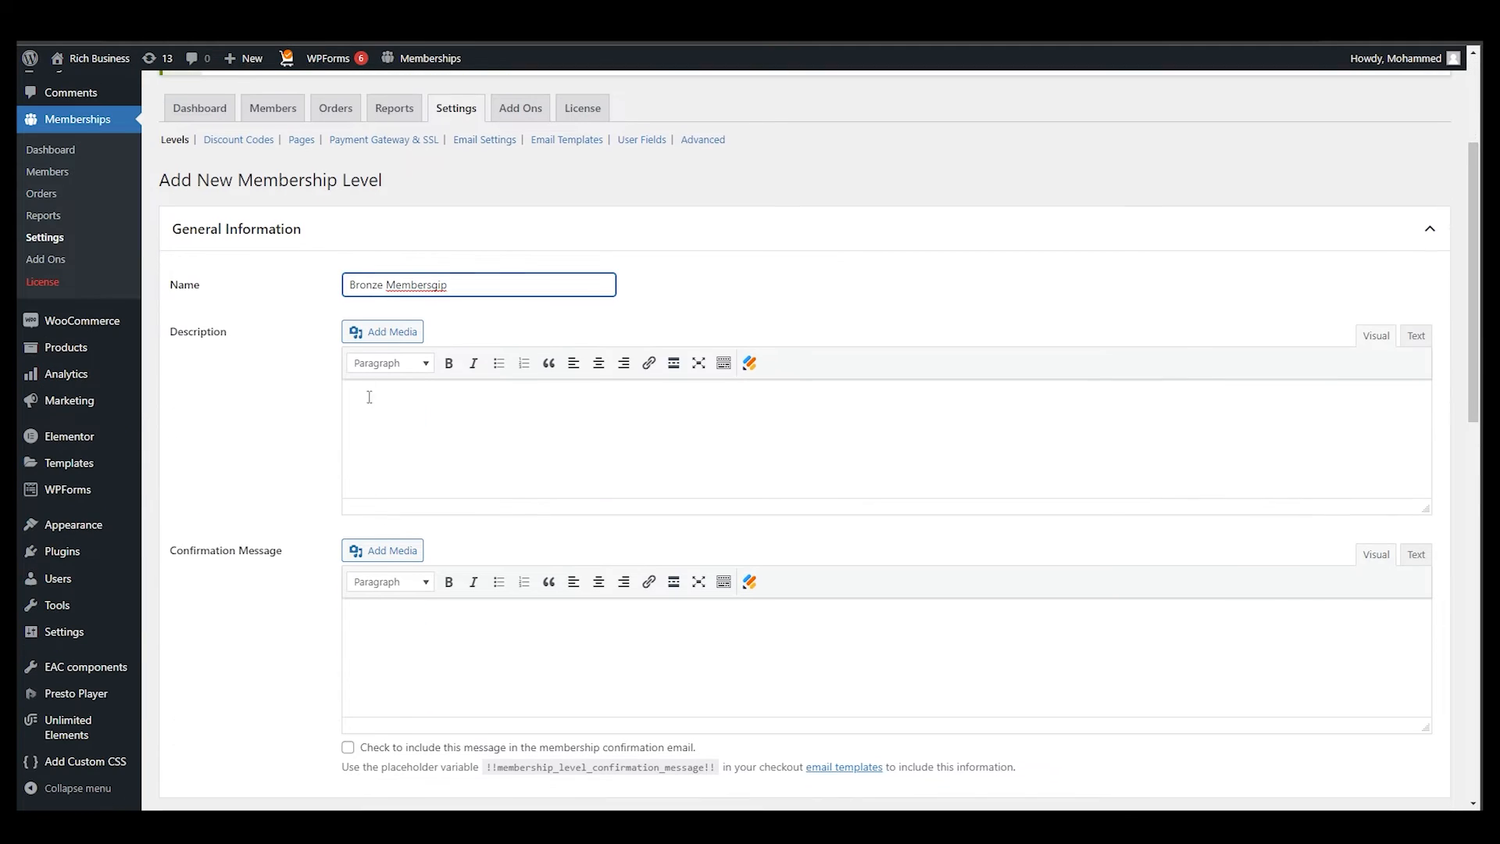
pyautogui.rightClick(435, 286)
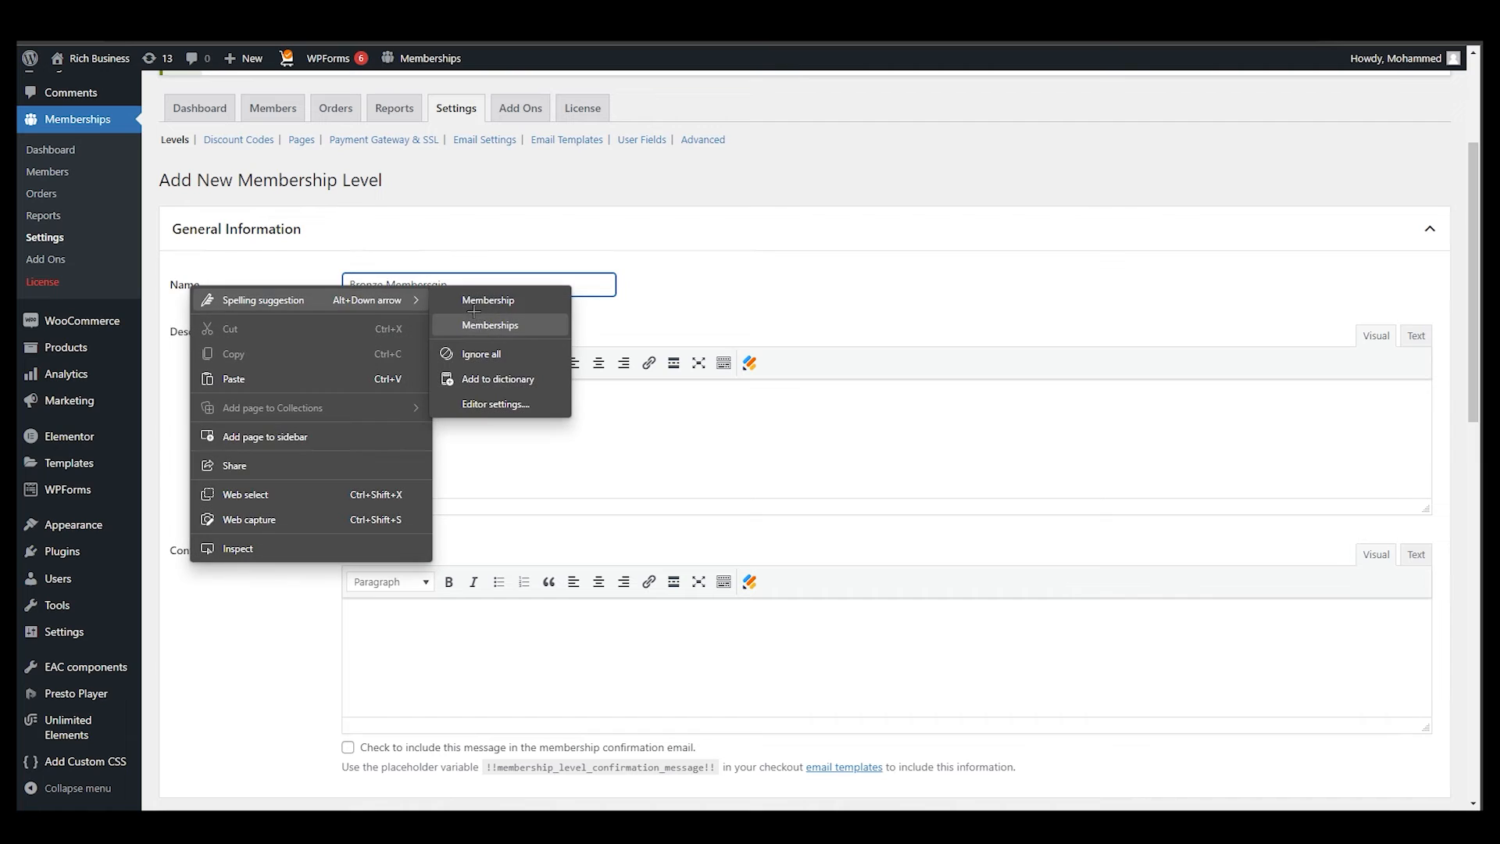
pyautogui.click(485, 302)
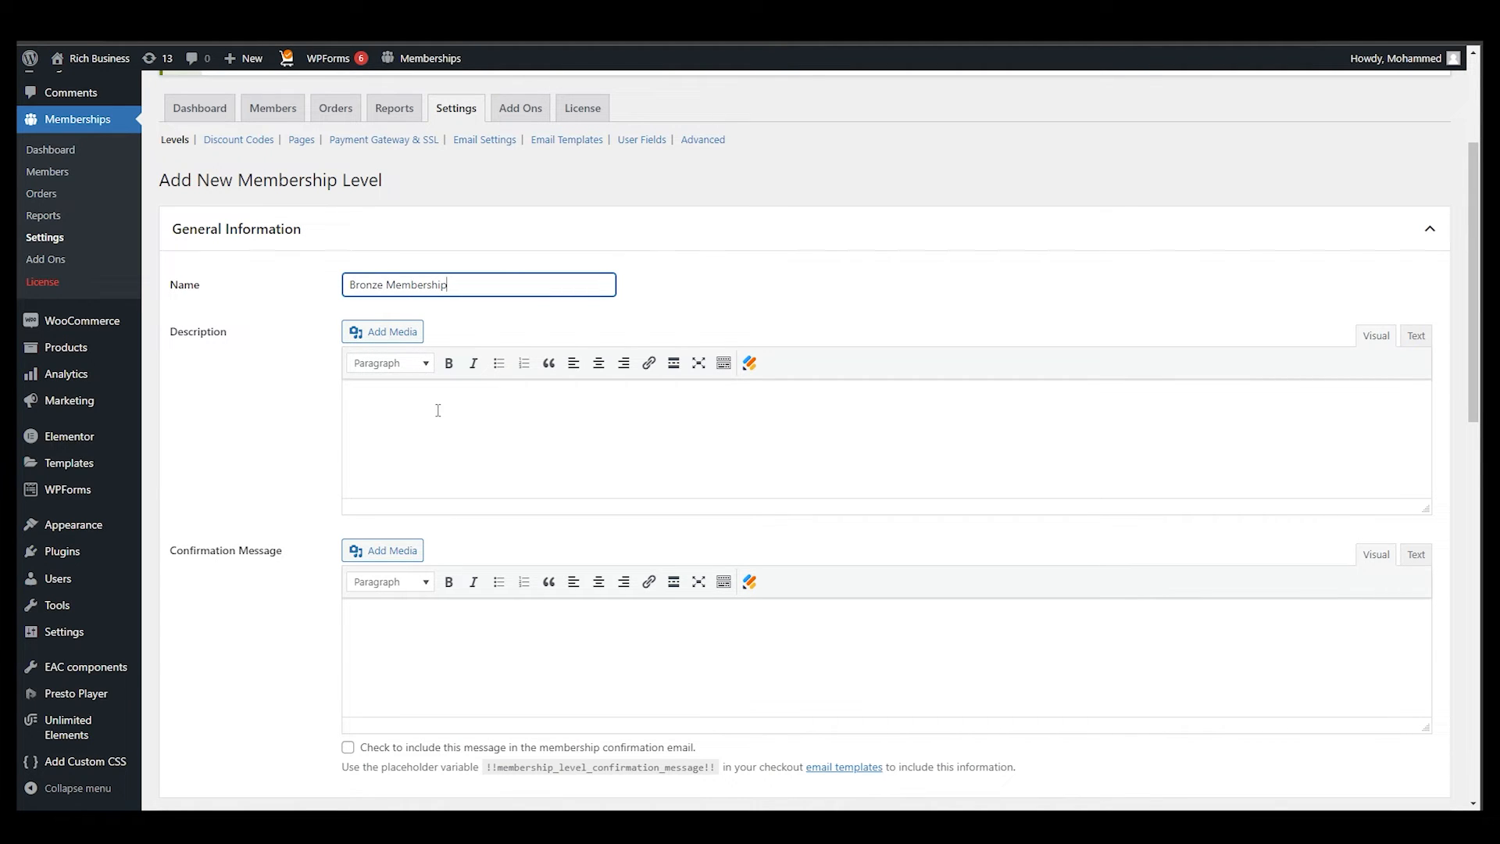
# Step: Examine the level's description, confirmation message and billing details, including the fields offered by the custom trial option
pyautogui.click(383, 406)
pyautogui.scroll(-3, 529, 556)
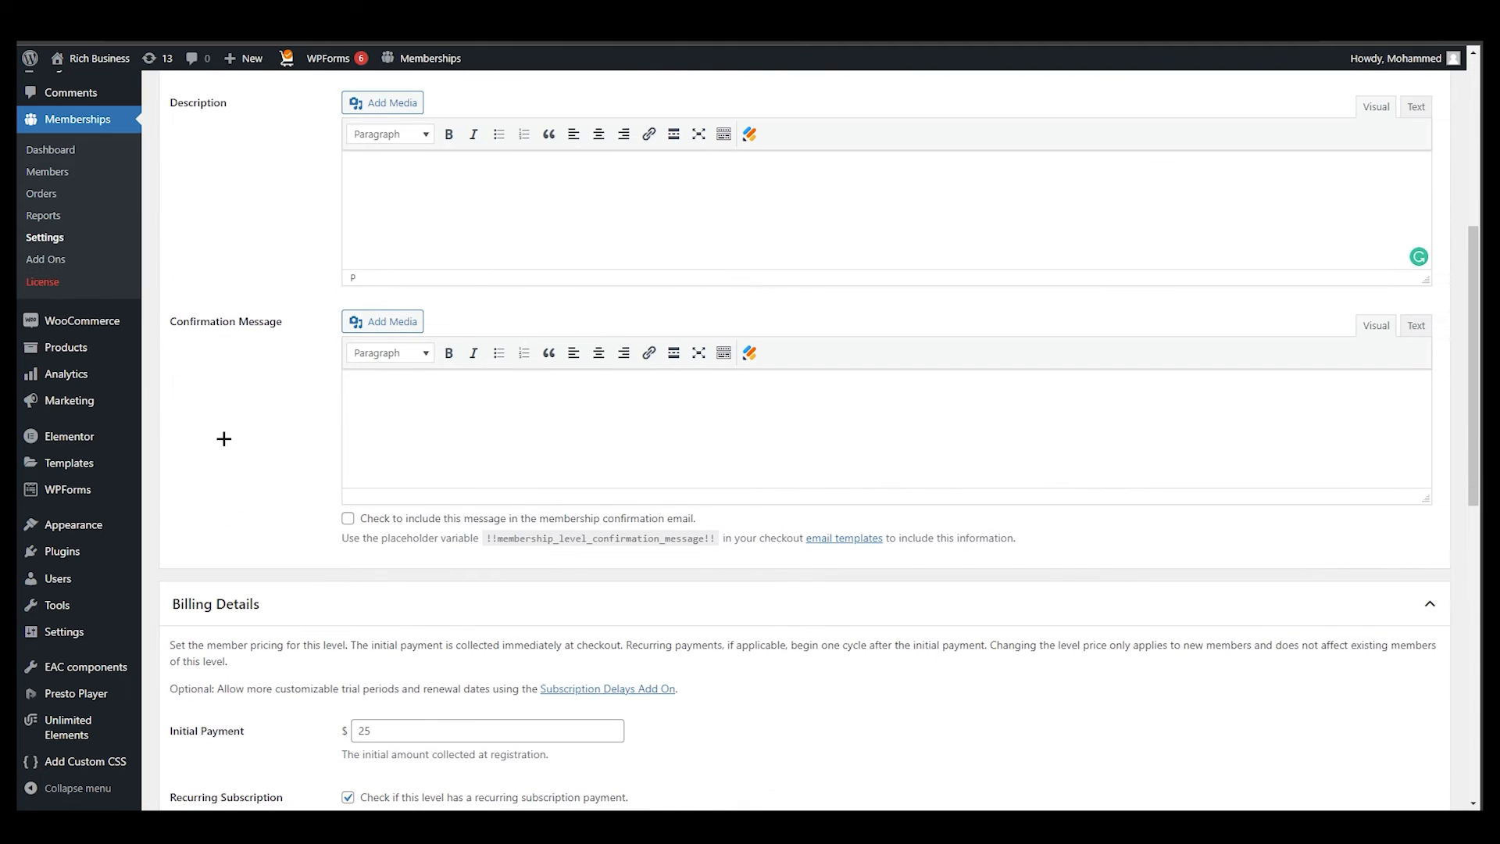
pyautogui.scroll(-5, 224, 438)
pyautogui.scroll(5, 285, 362)
pyautogui.scroll(-5, 274, 341)
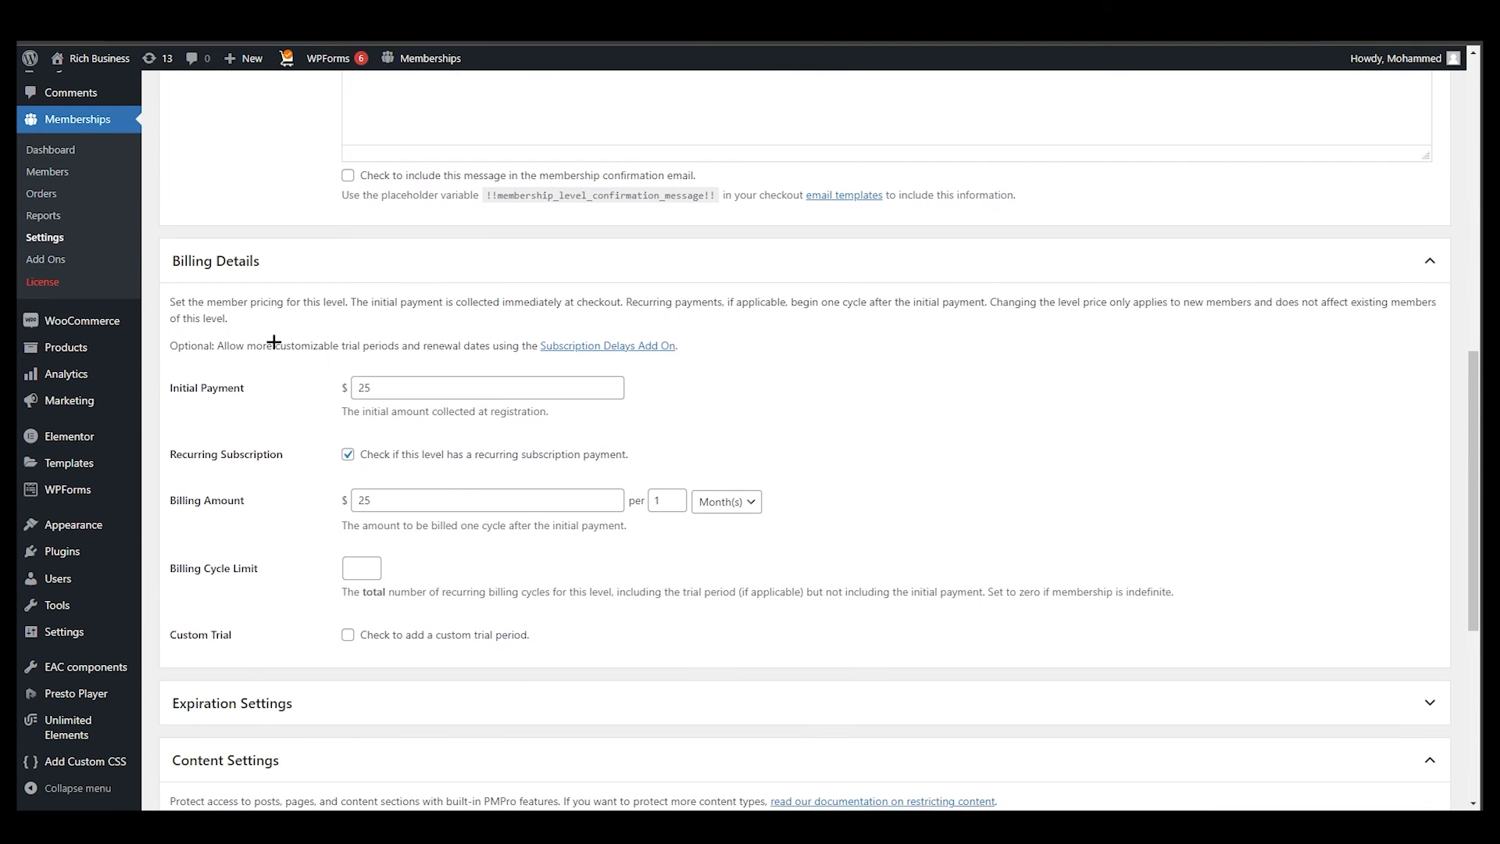
pyautogui.click(248, 265)
pyautogui.click(270, 271)
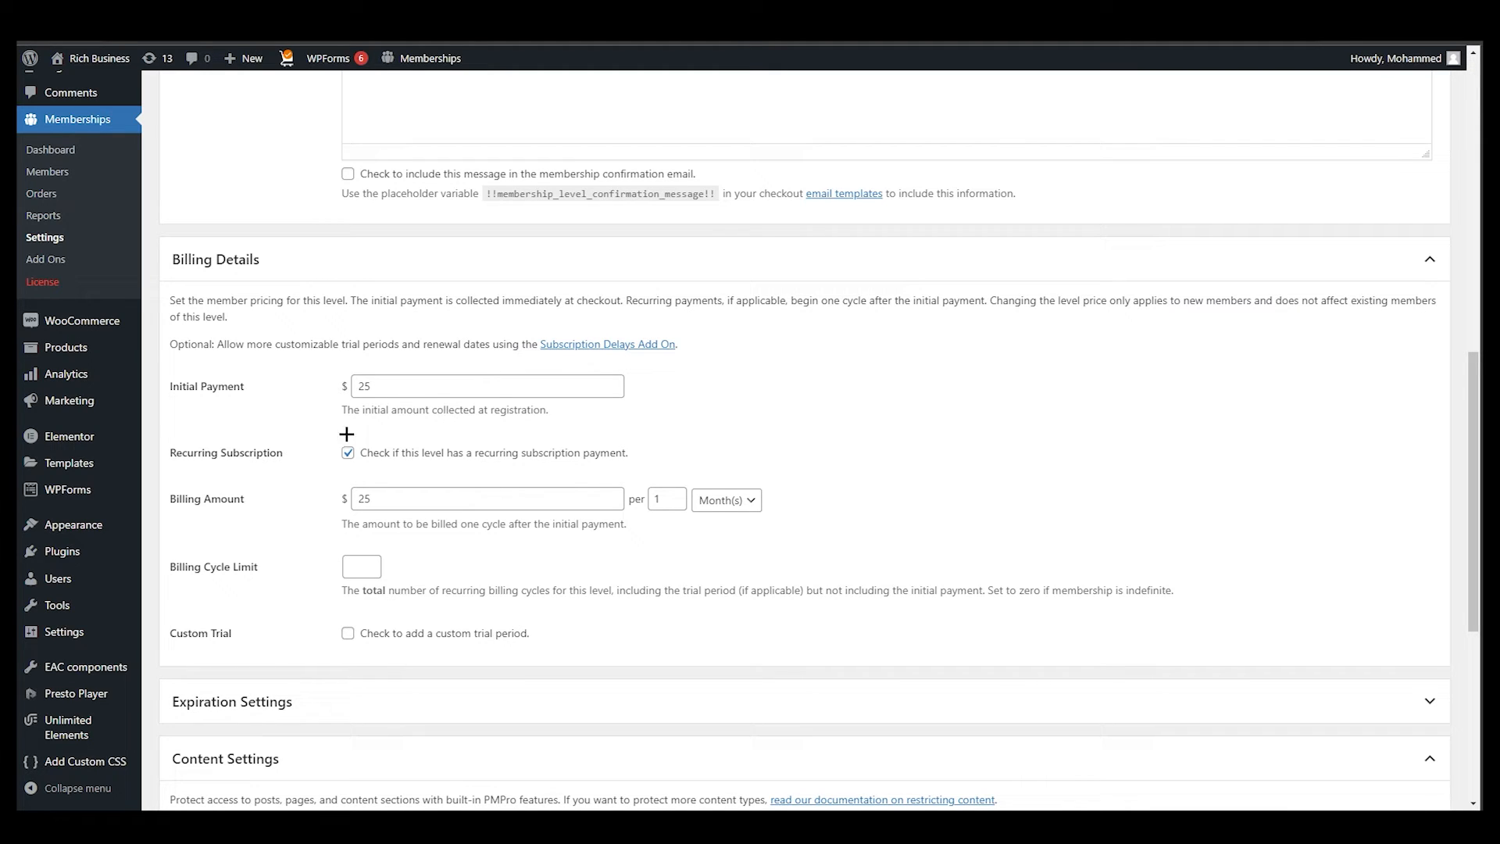
pyautogui.click(347, 633)
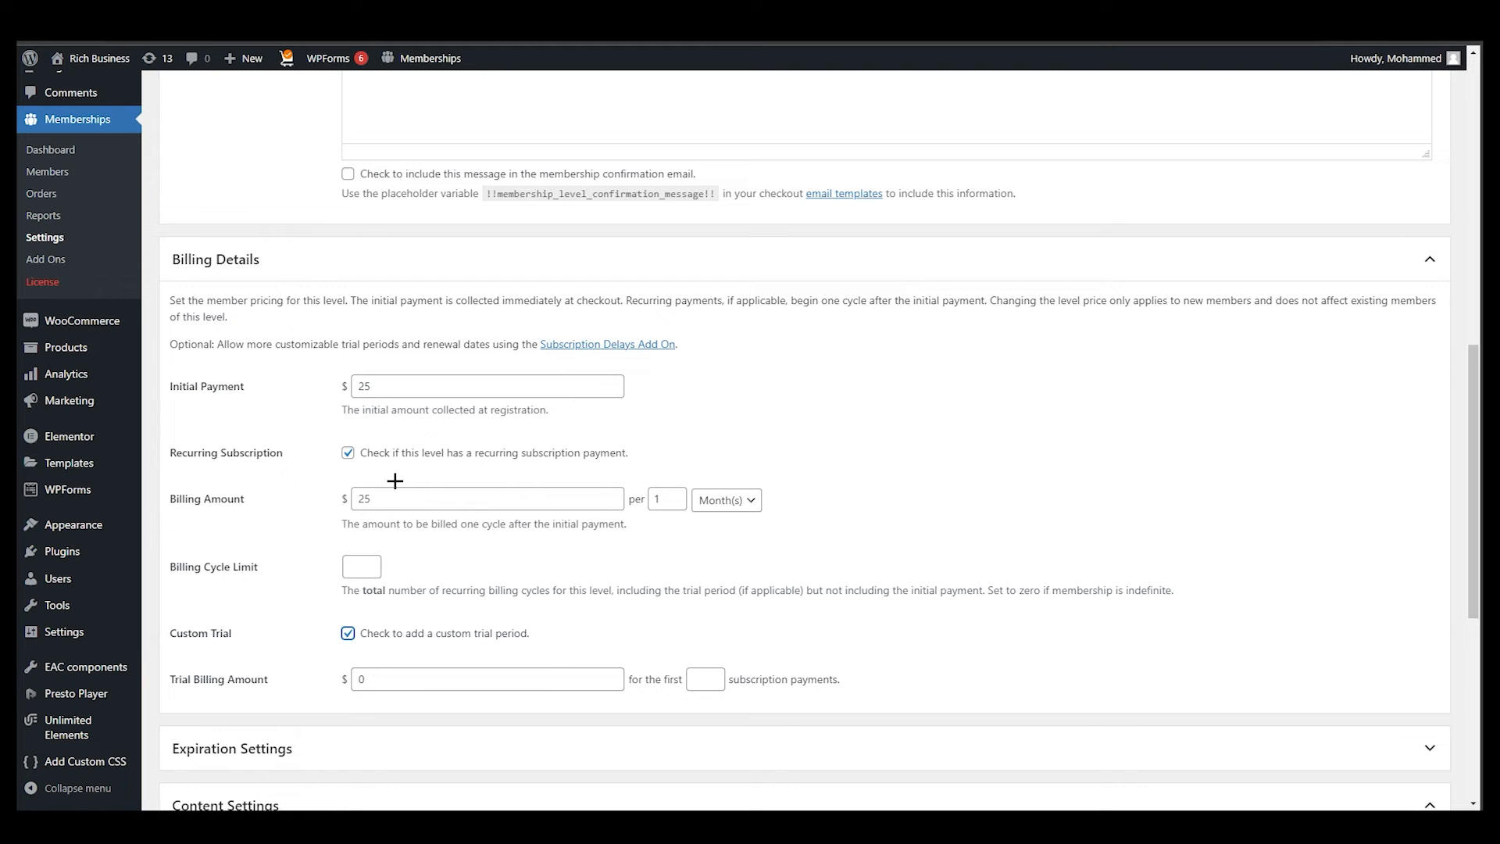
pyautogui.click(347, 633)
# Step: Set the Bronze Membership level's initial payment to $10
pyautogui.doubleClick(374, 387)
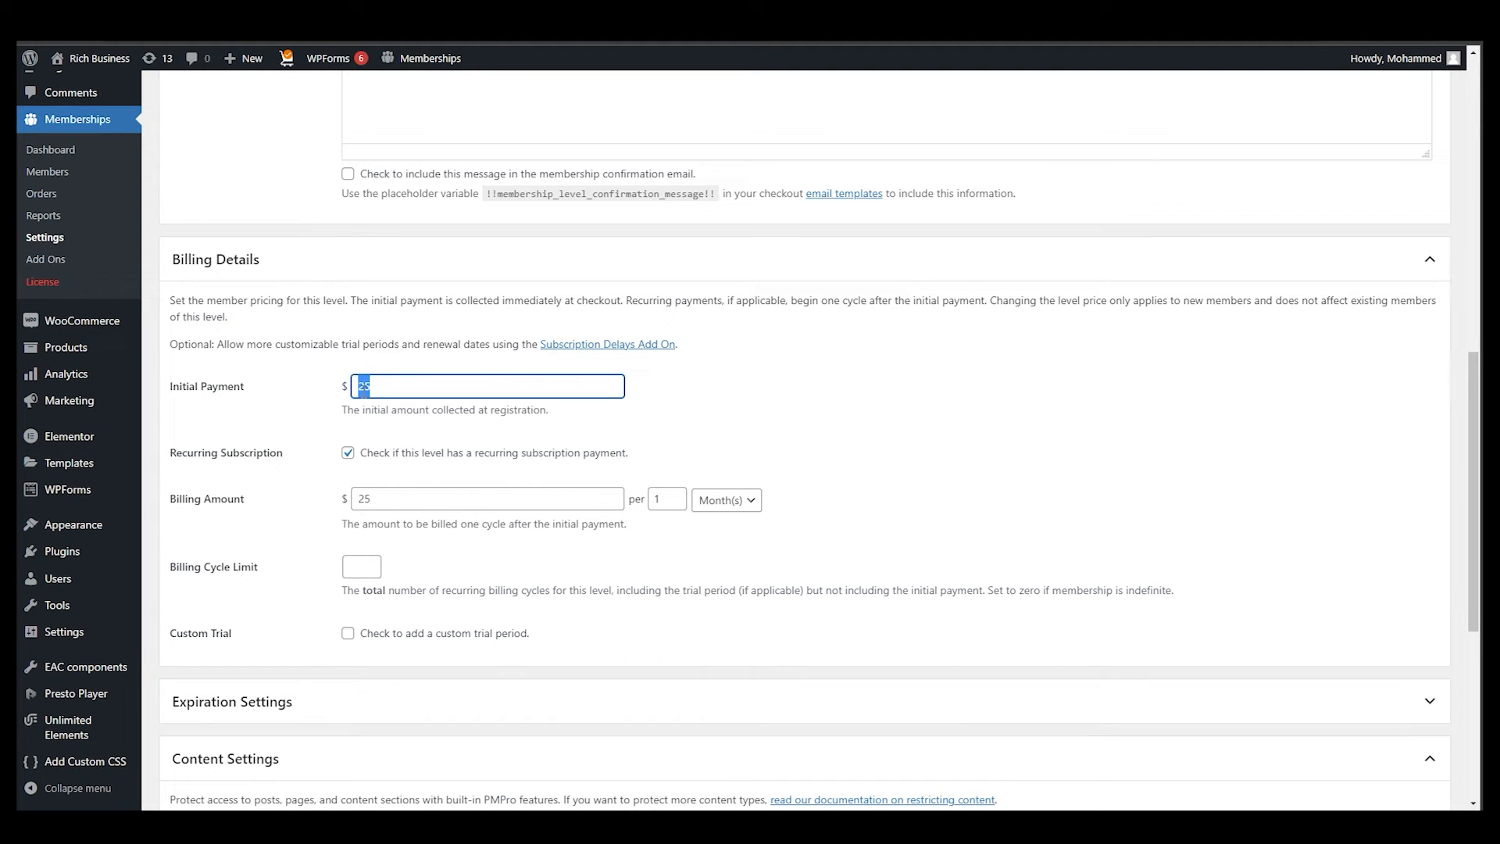
pyautogui.write('10')
pyautogui.click(363, 501)
pyautogui.doubleClick(363, 500)
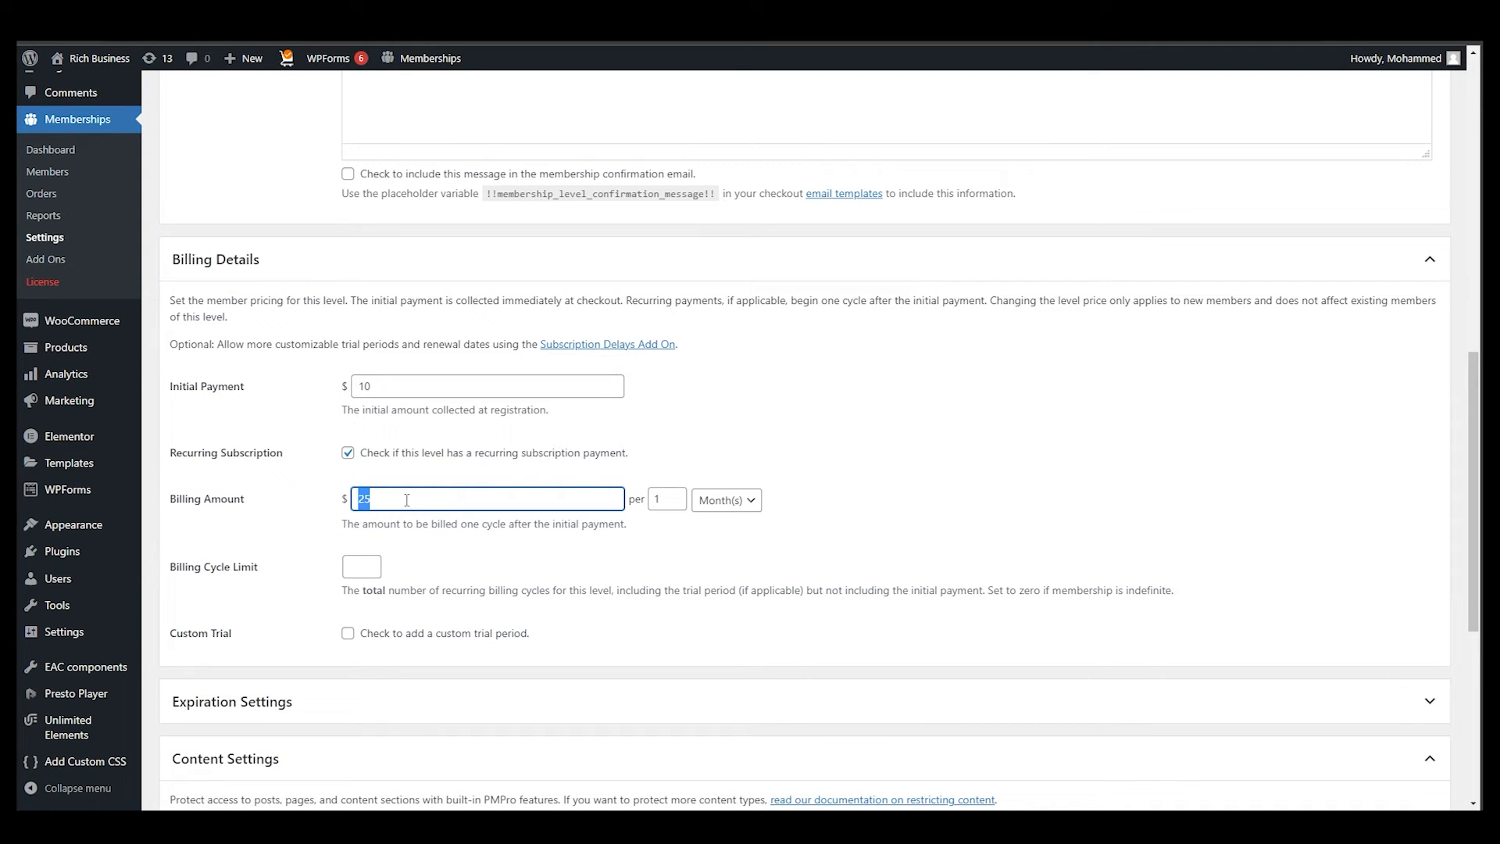
# Step: Try out the membership expiration option in the level's expiration settings and turn it back off
pyautogui.scroll(-4, 442, 518)
pyautogui.click(297, 369)
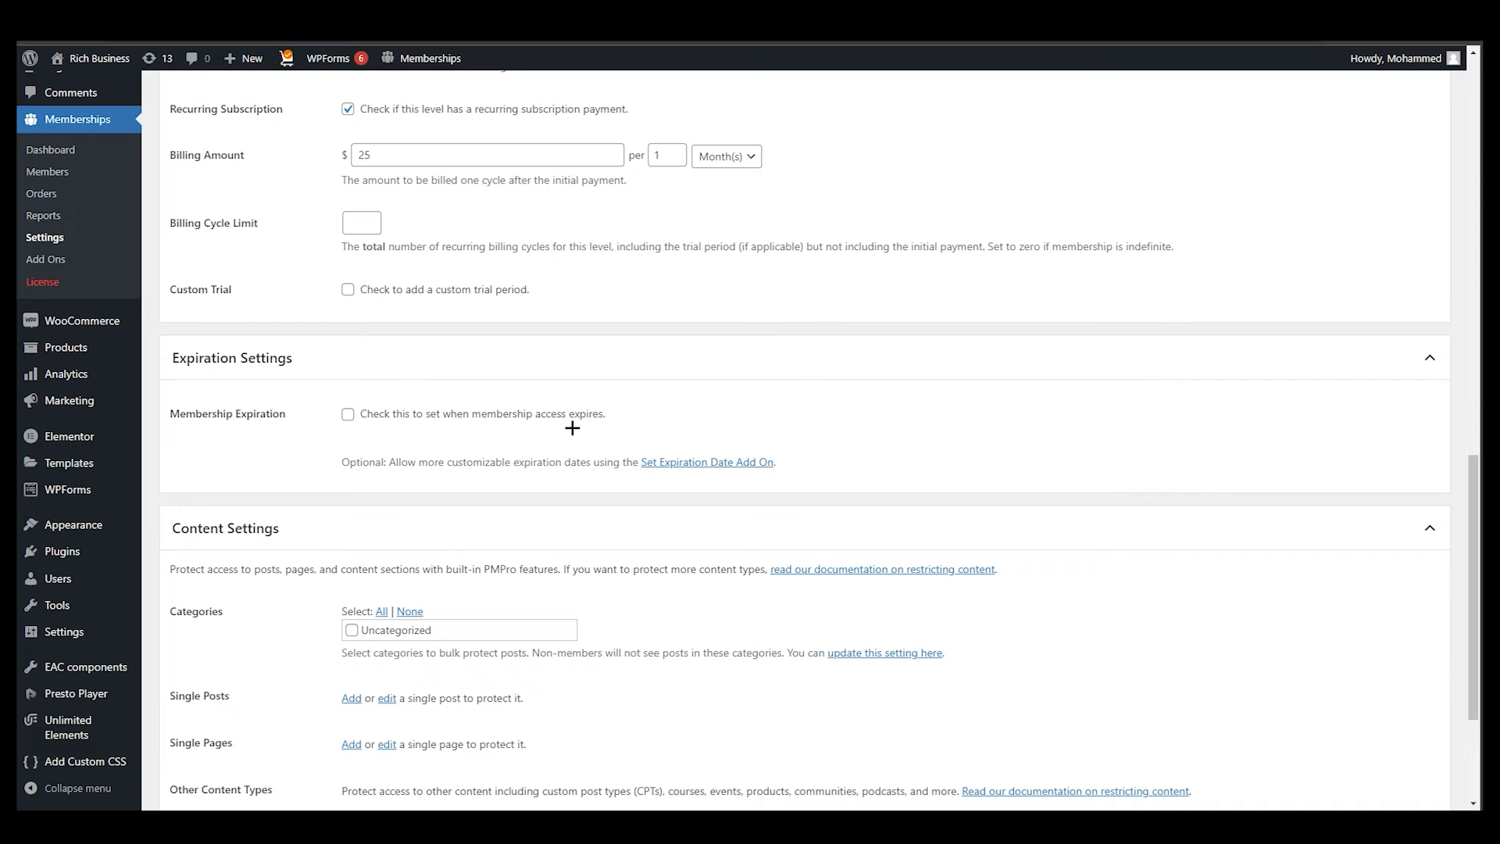
pyautogui.click(507, 413)
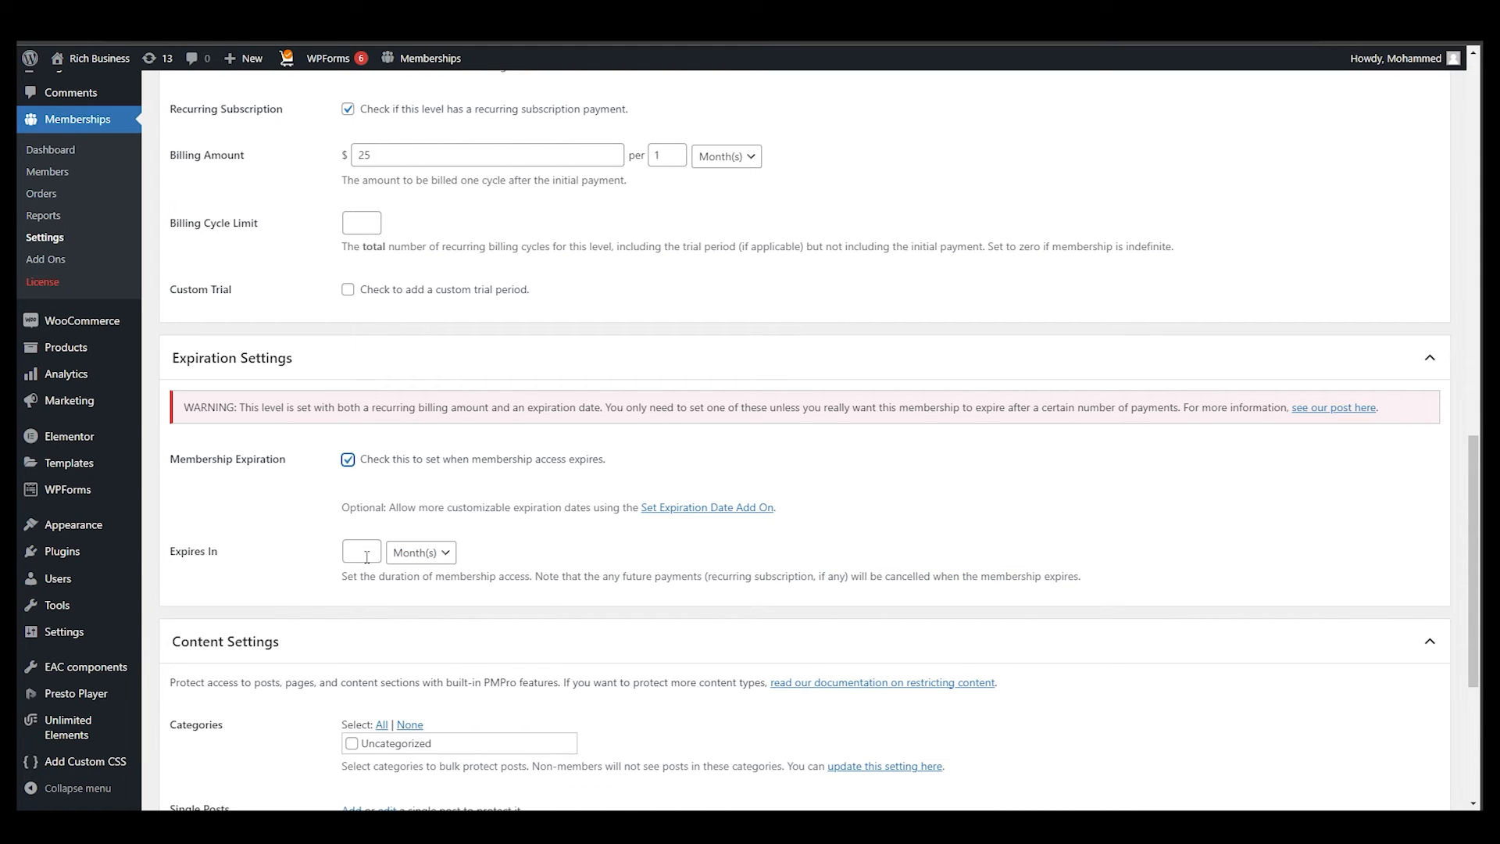
pyautogui.click(367, 459)
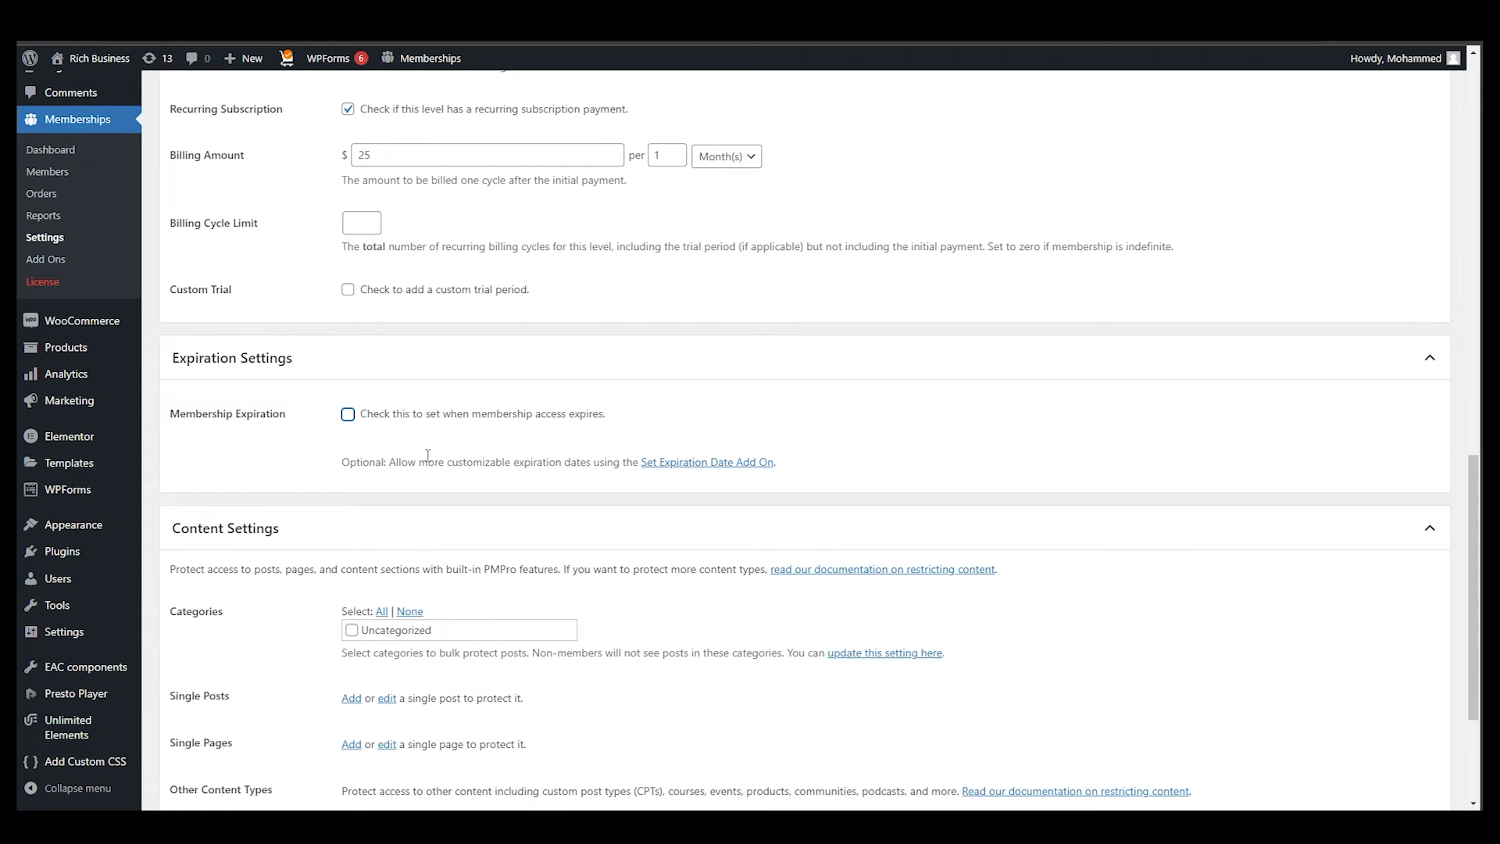
# Step: Check the level's content settings and save the Bronze Membership level
pyautogui.scroll(5, 261, 626)
pyautogui.scroll(-7, 402, 696)
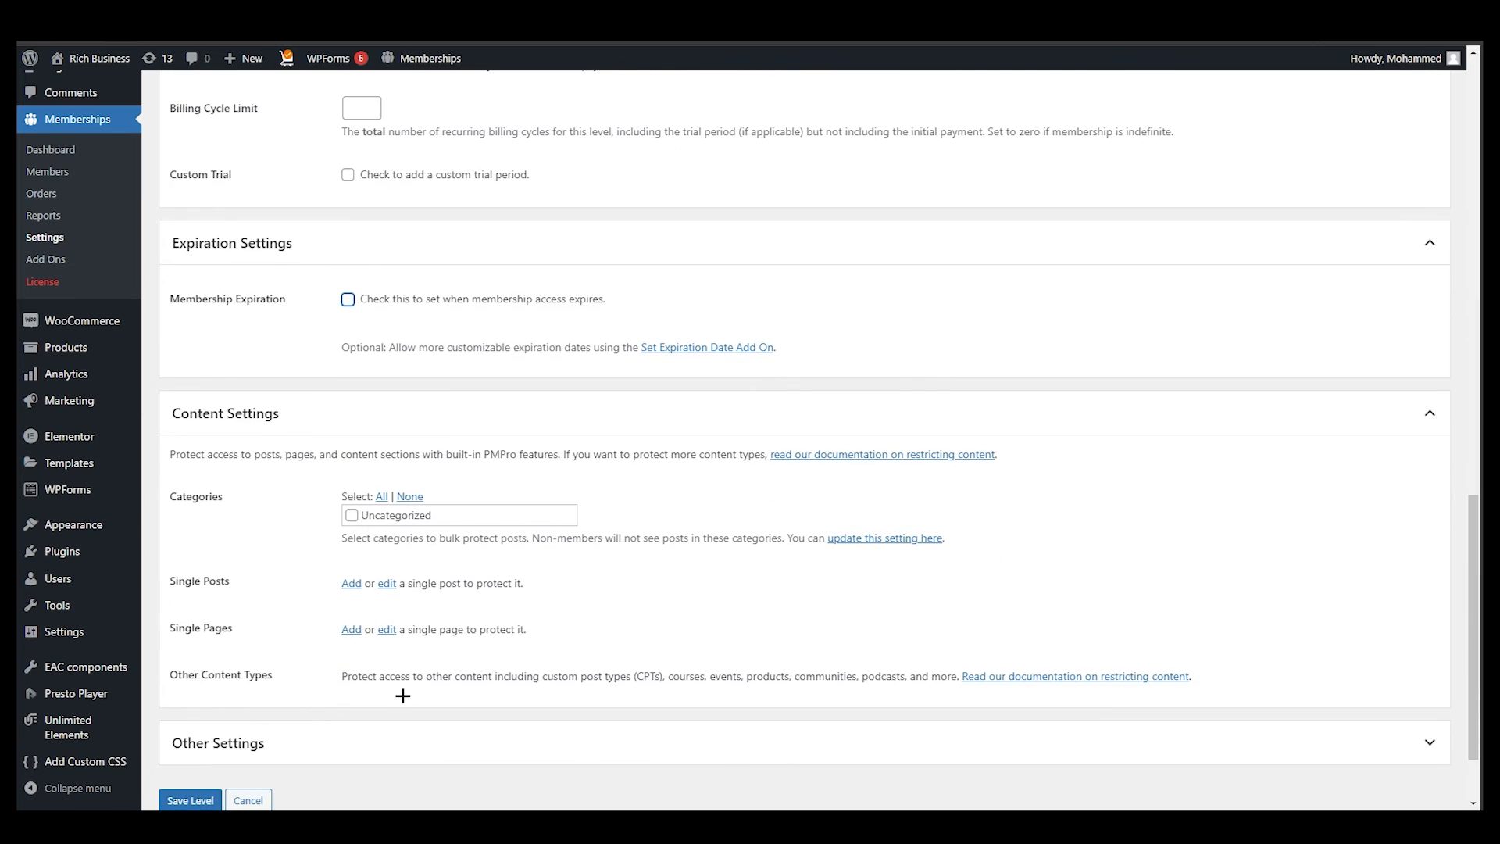
pyautogui.scroll(-2, 403, 696)
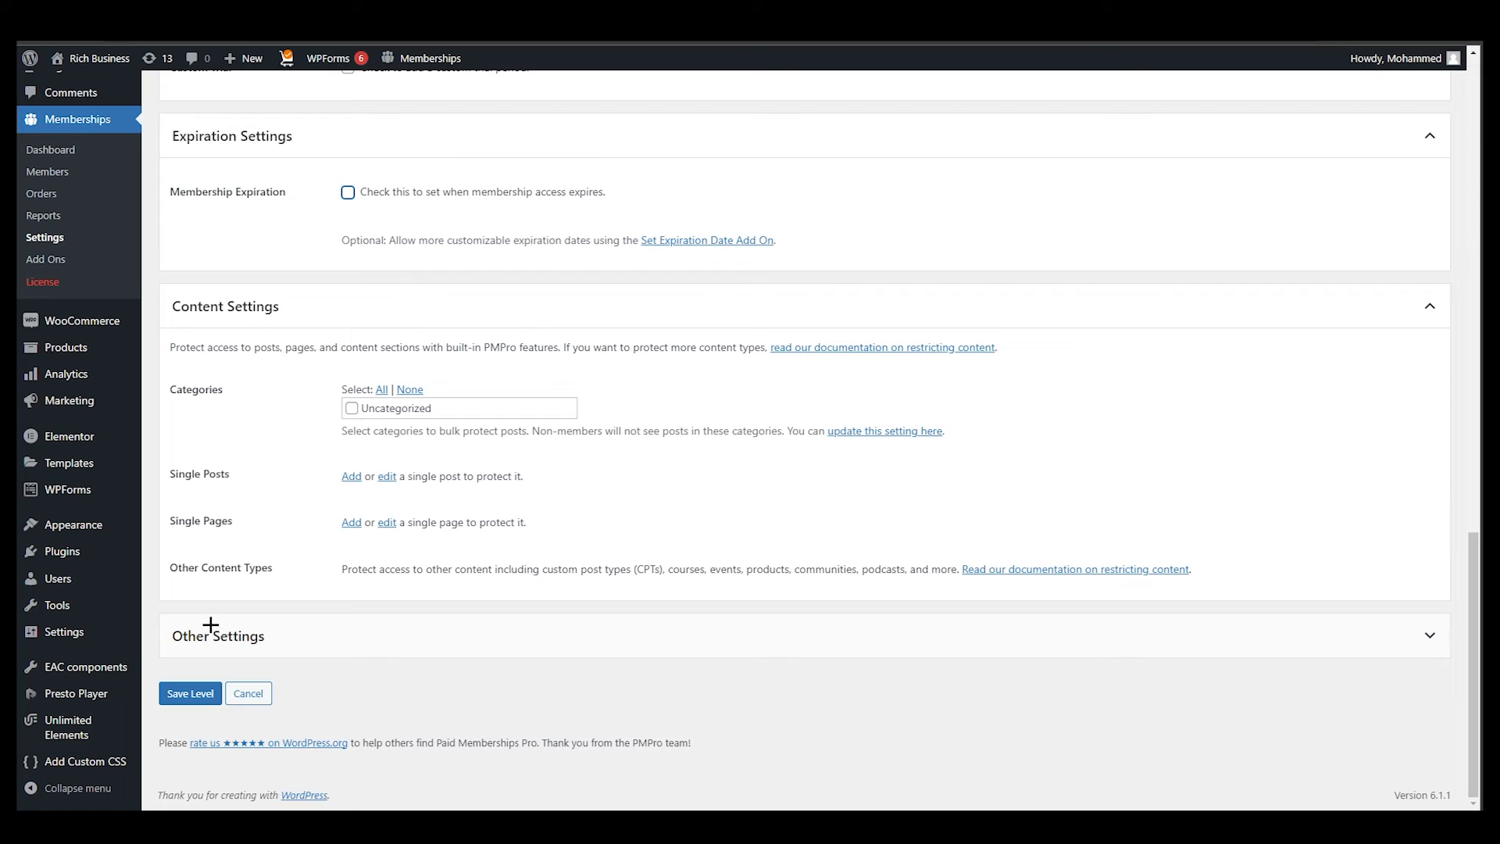
pyautogui.click(190, 693)
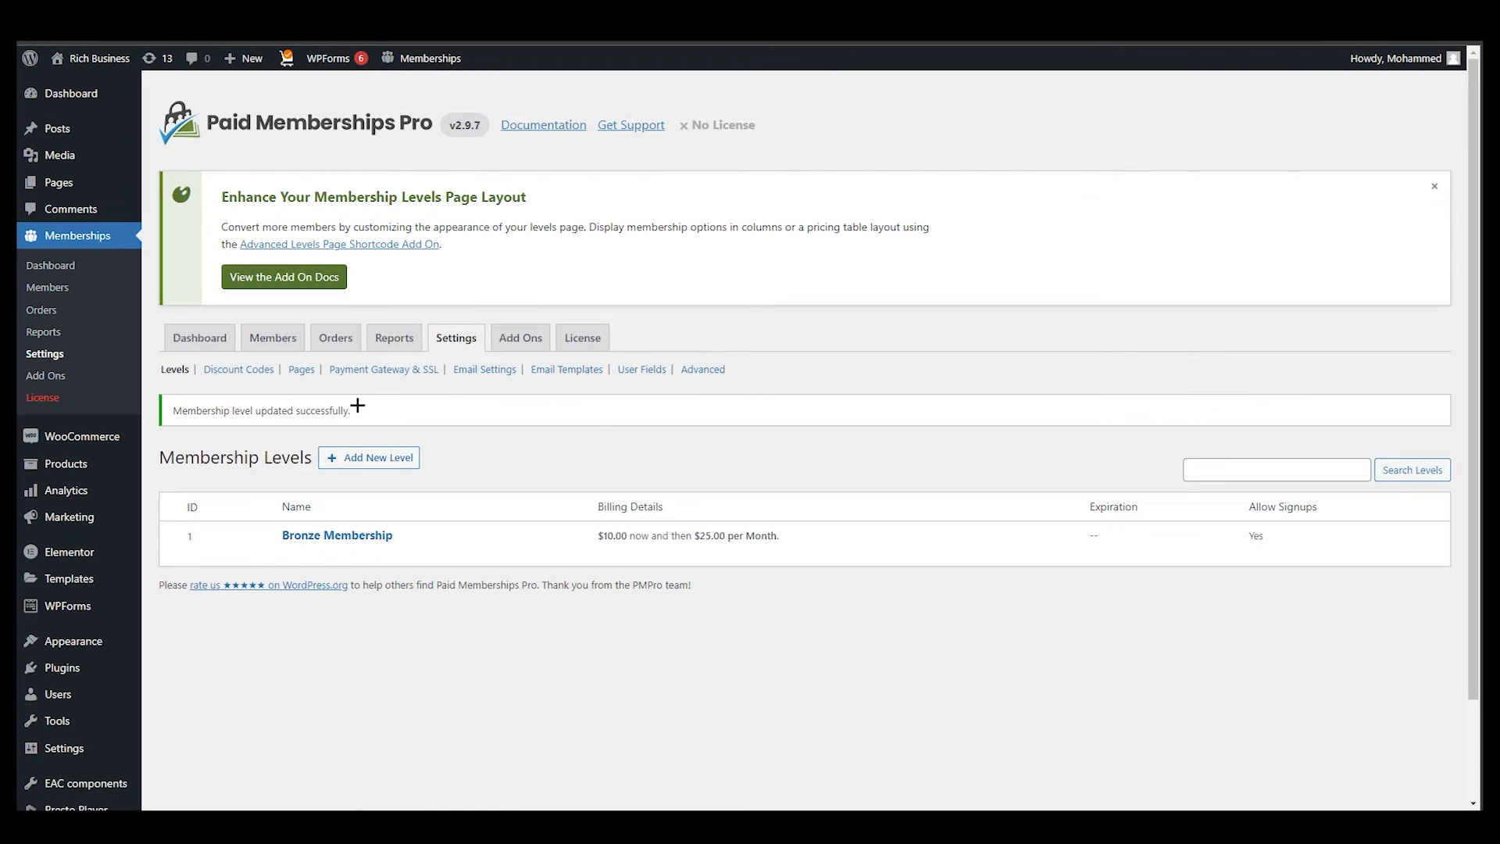
pyautogui.scroll(-2, 426, 579)
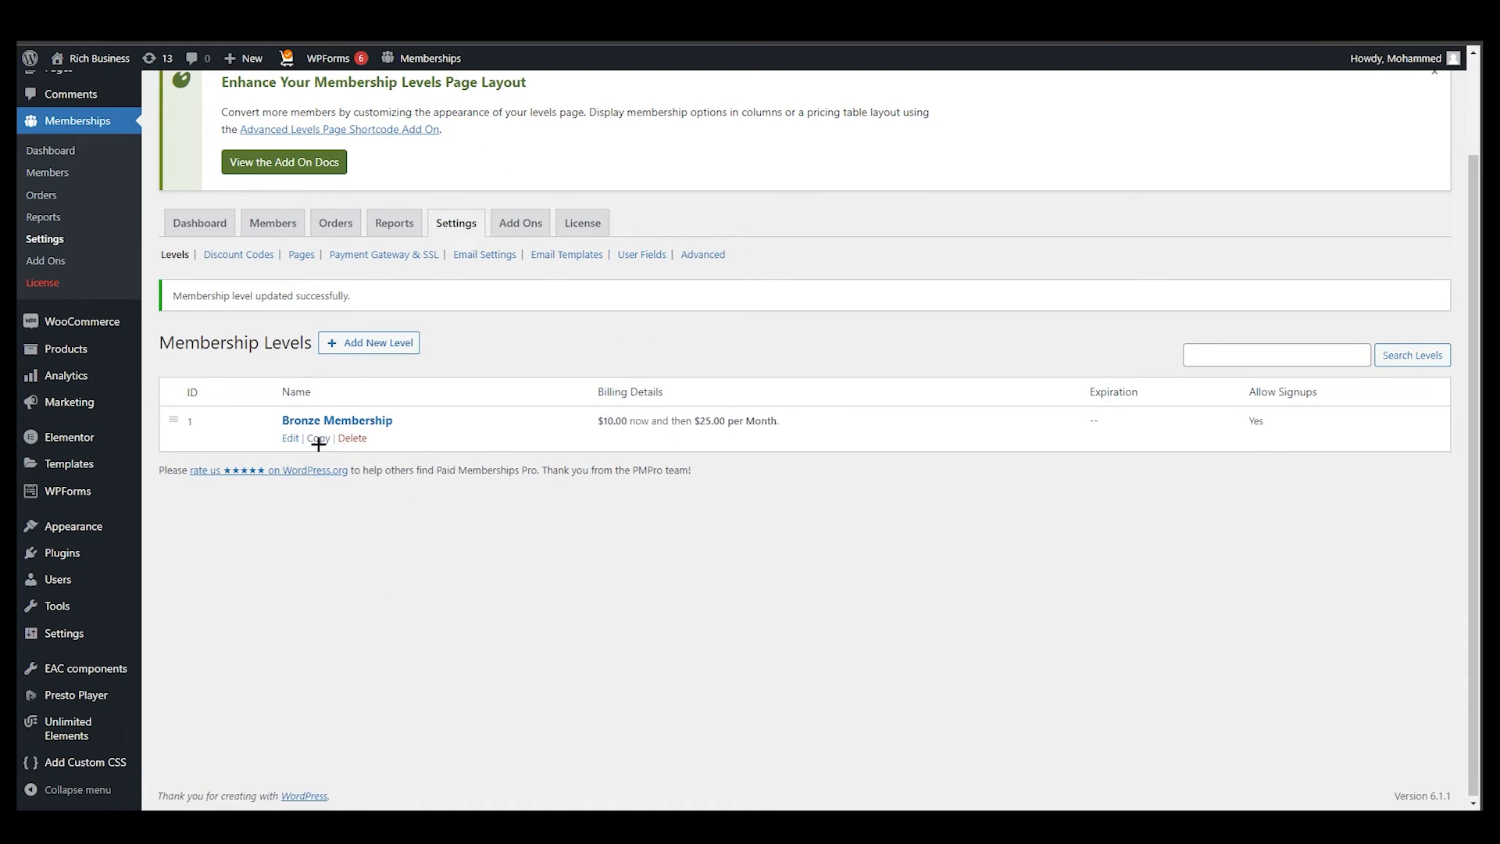
pyautogui.click(370, 343)
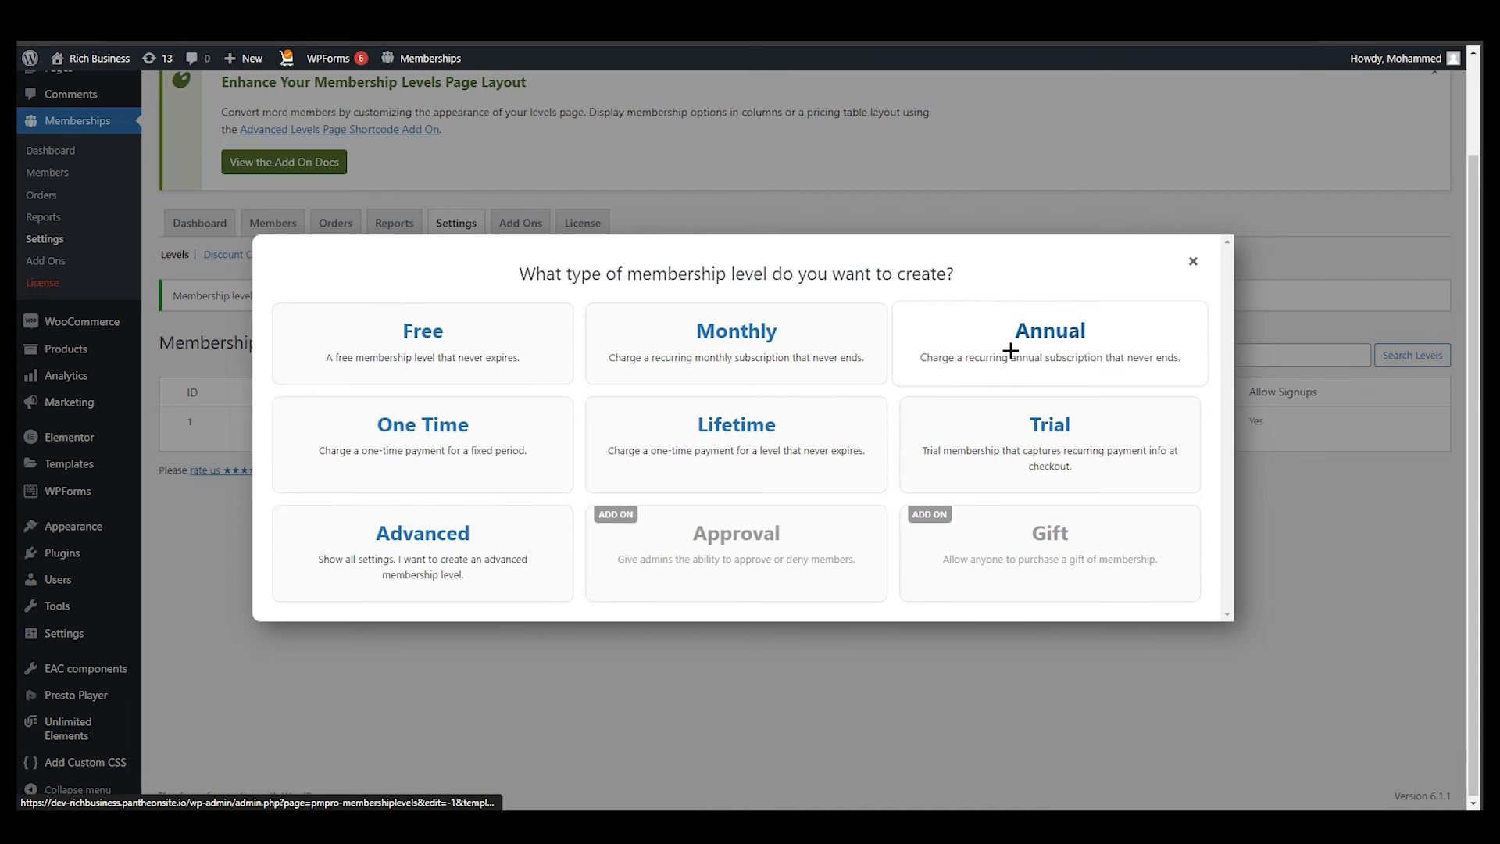
pyautogui.click(1194, 261)
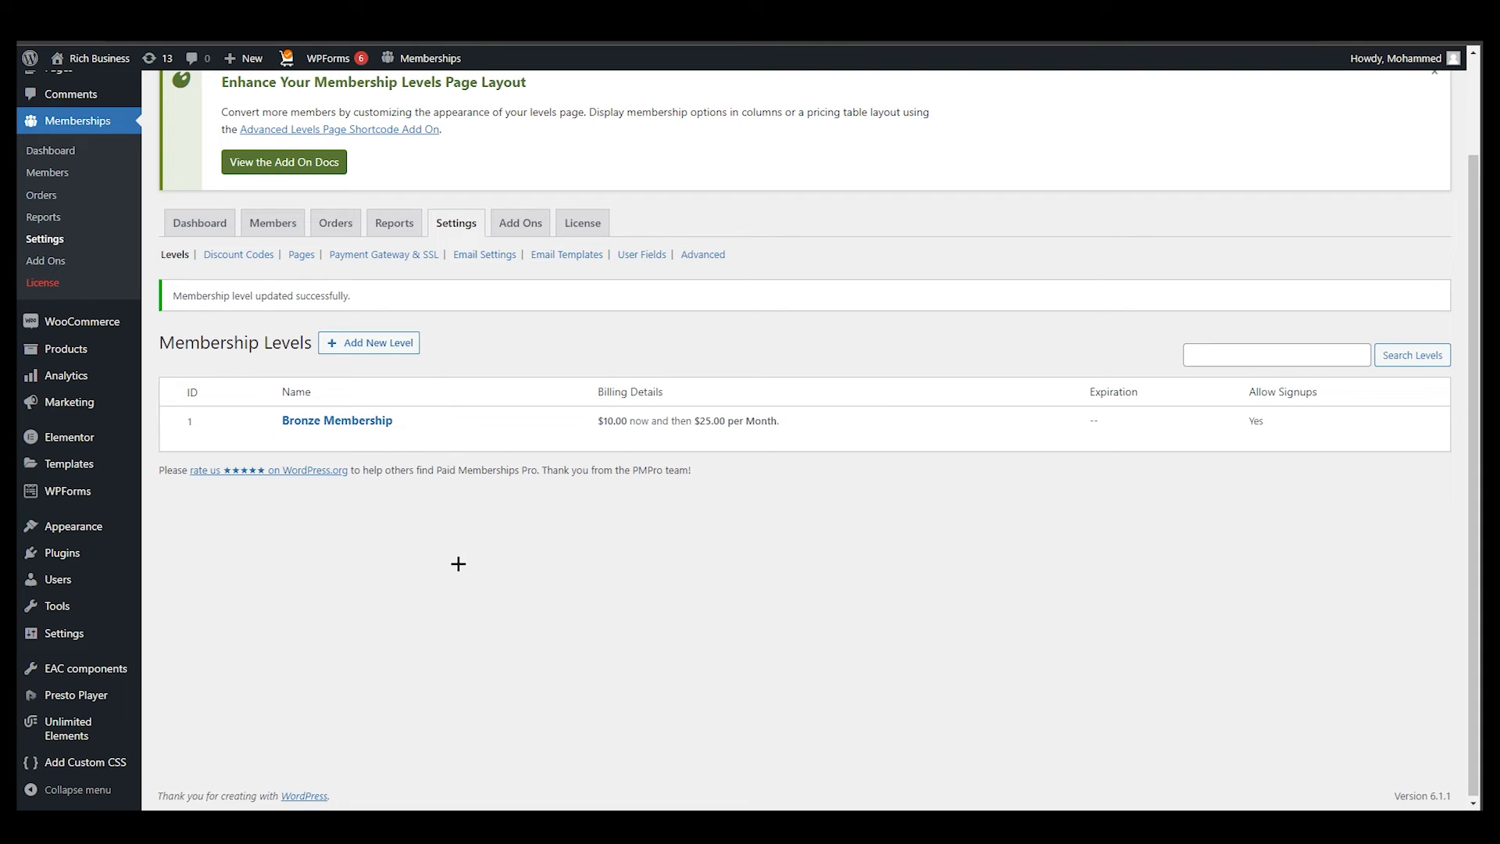
# Step: Start a new membership discount code with the generated code and default dates, limiting it to 2 uses
pyautogui.click(226, 254)
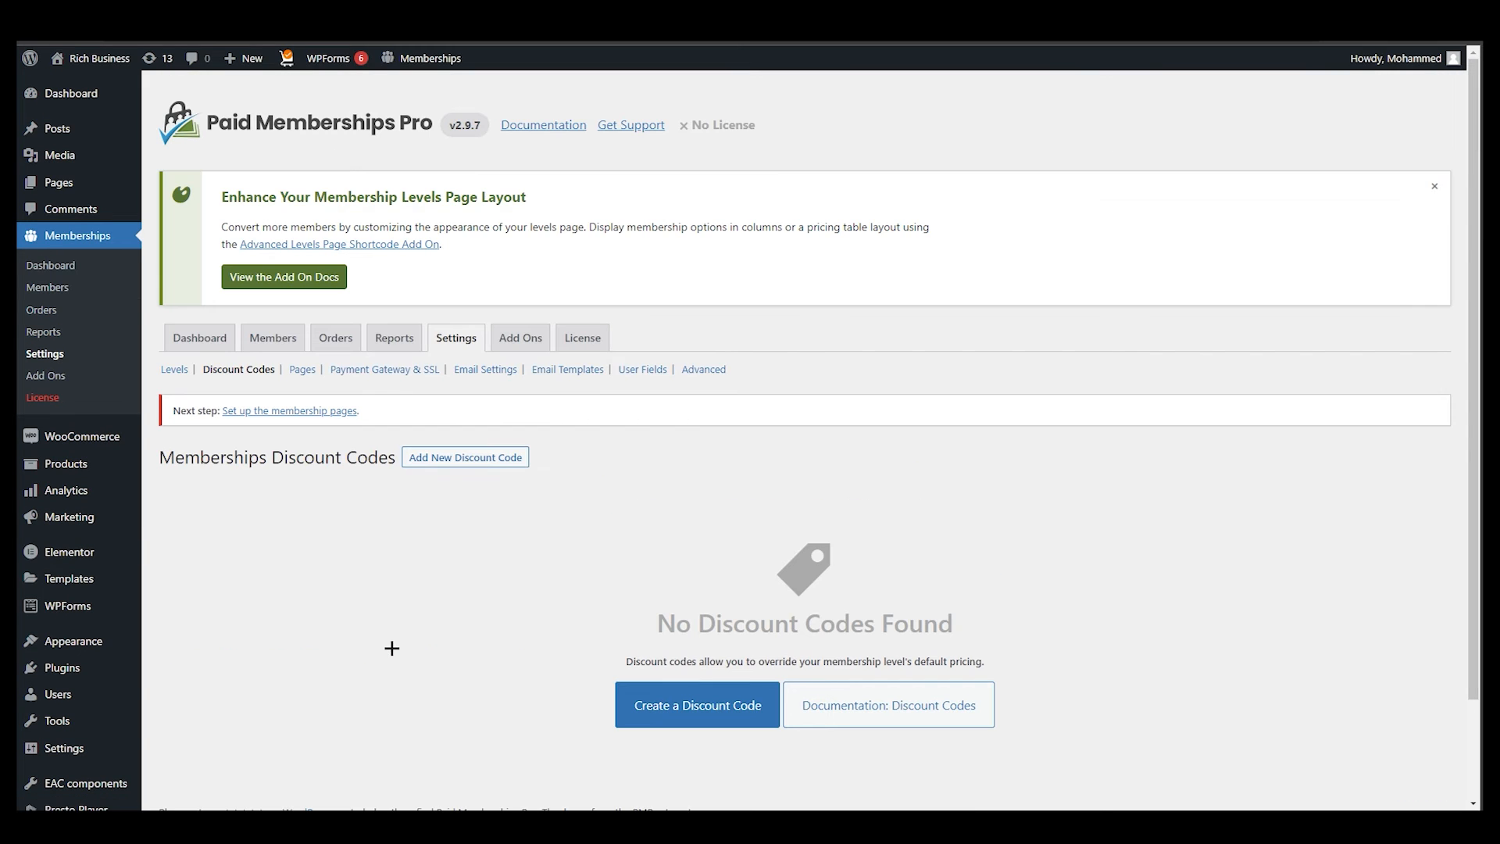
pyautogui.click(679, 714)
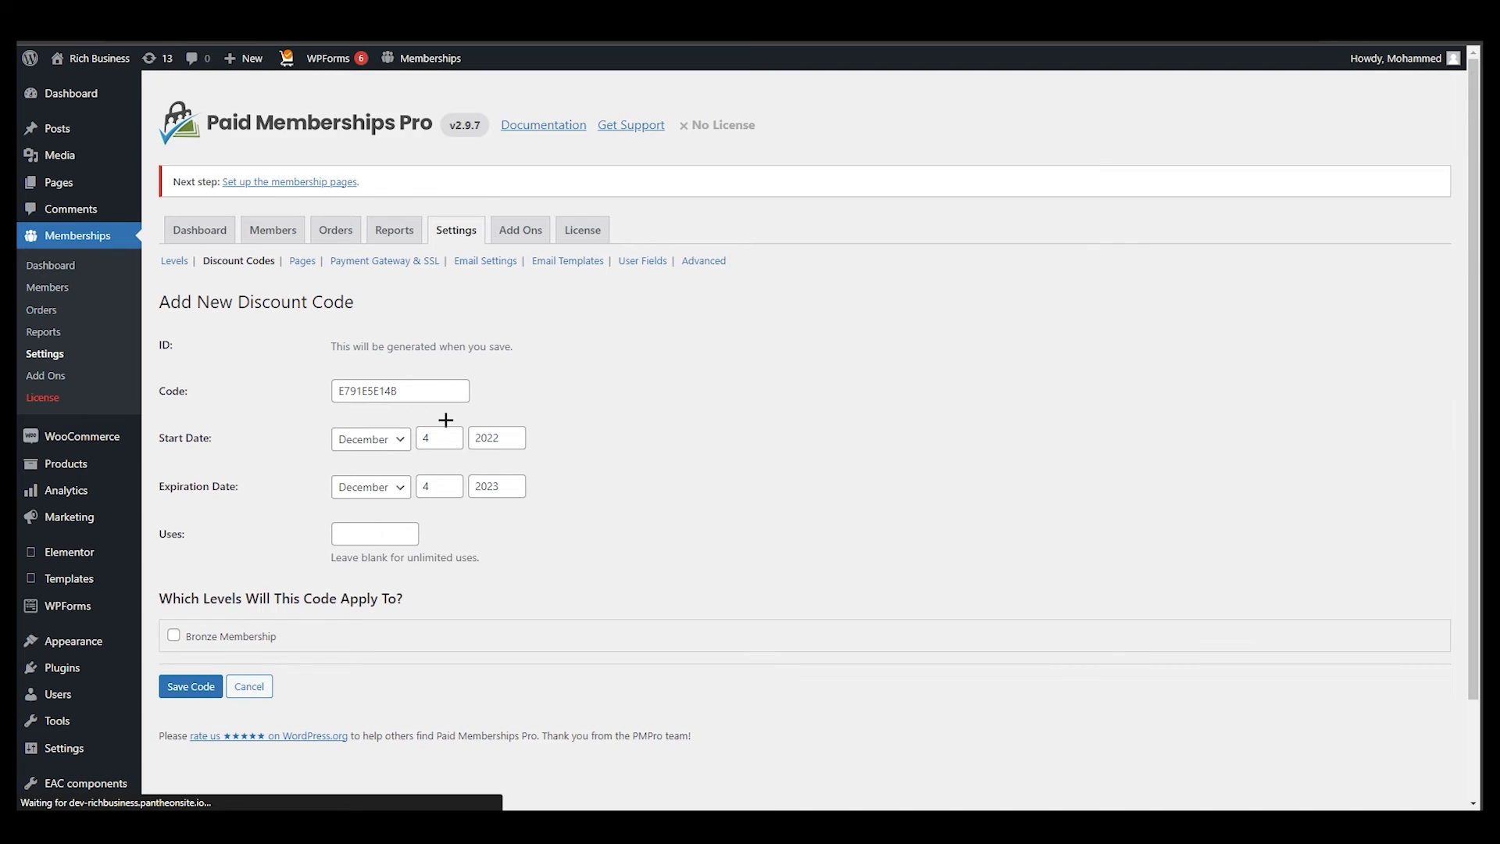
pyautogui.scroll(-1, 410, 563)
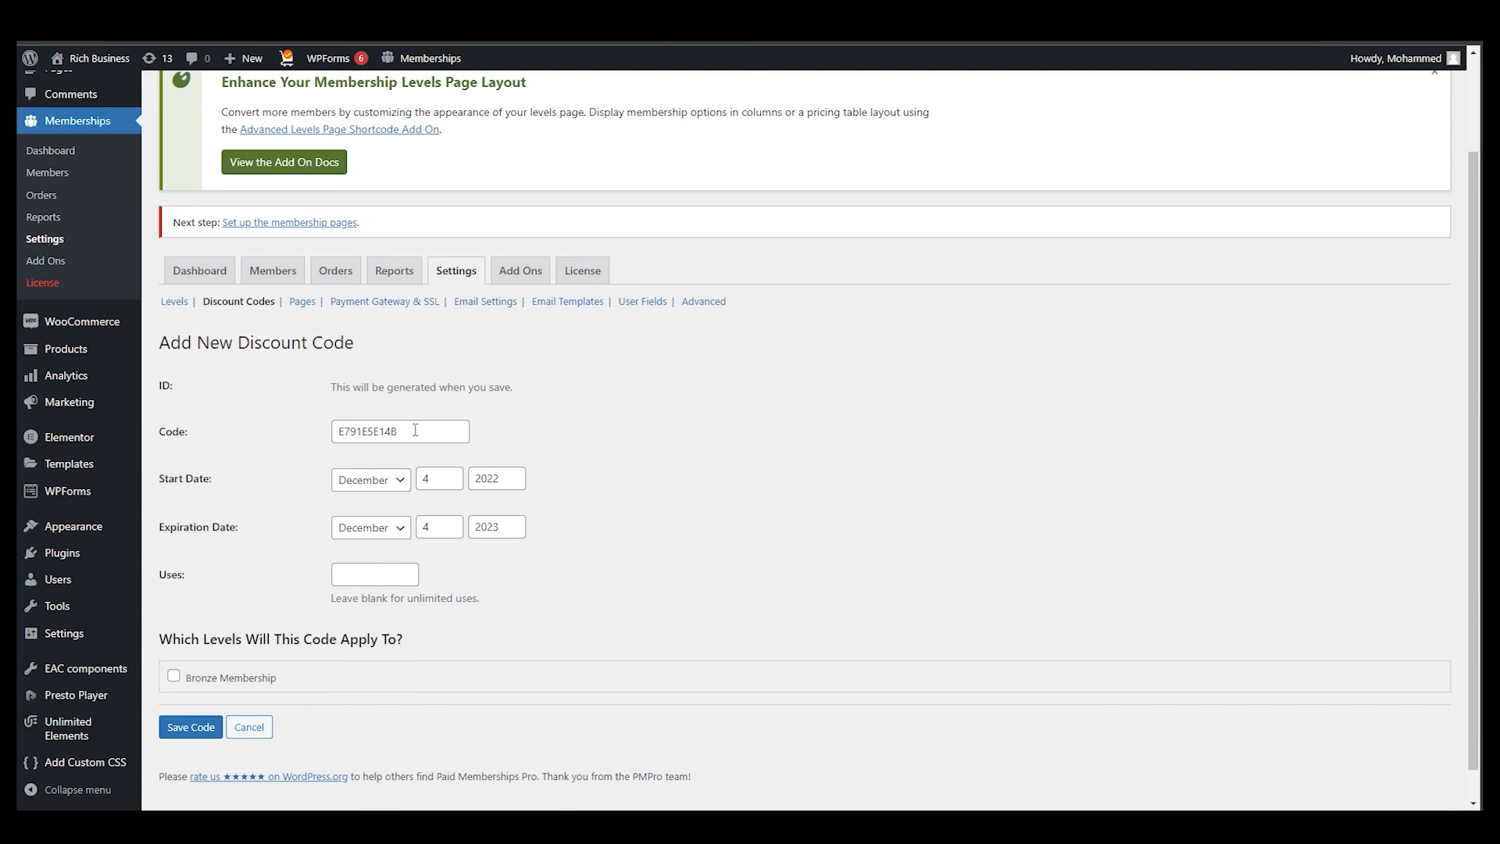
pyautogui.moveTo(415, 430); pyautogui.dragTo(311, 439)
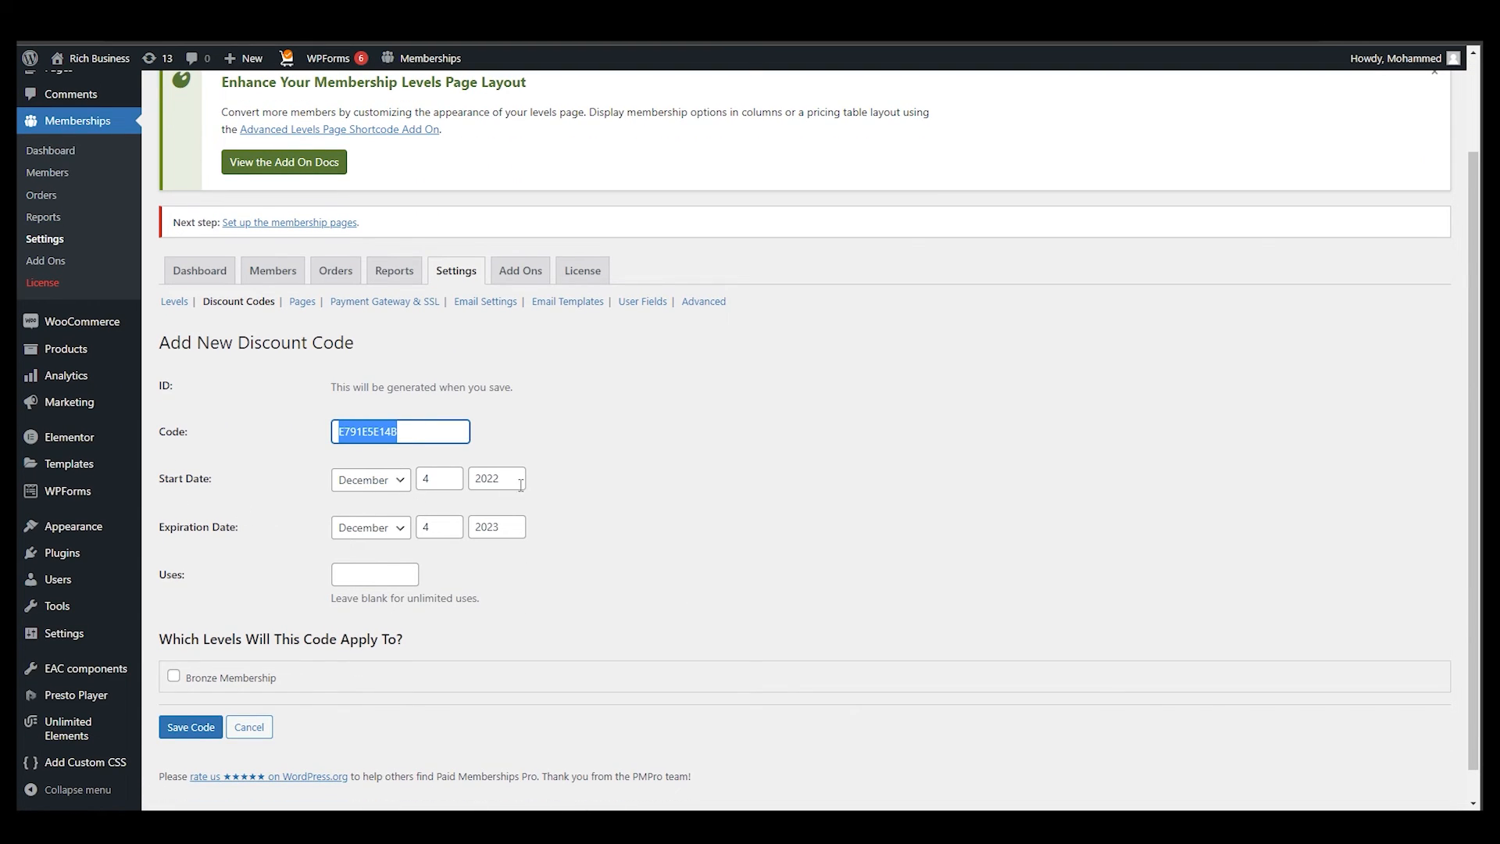
pyautogui.click(381, 575)
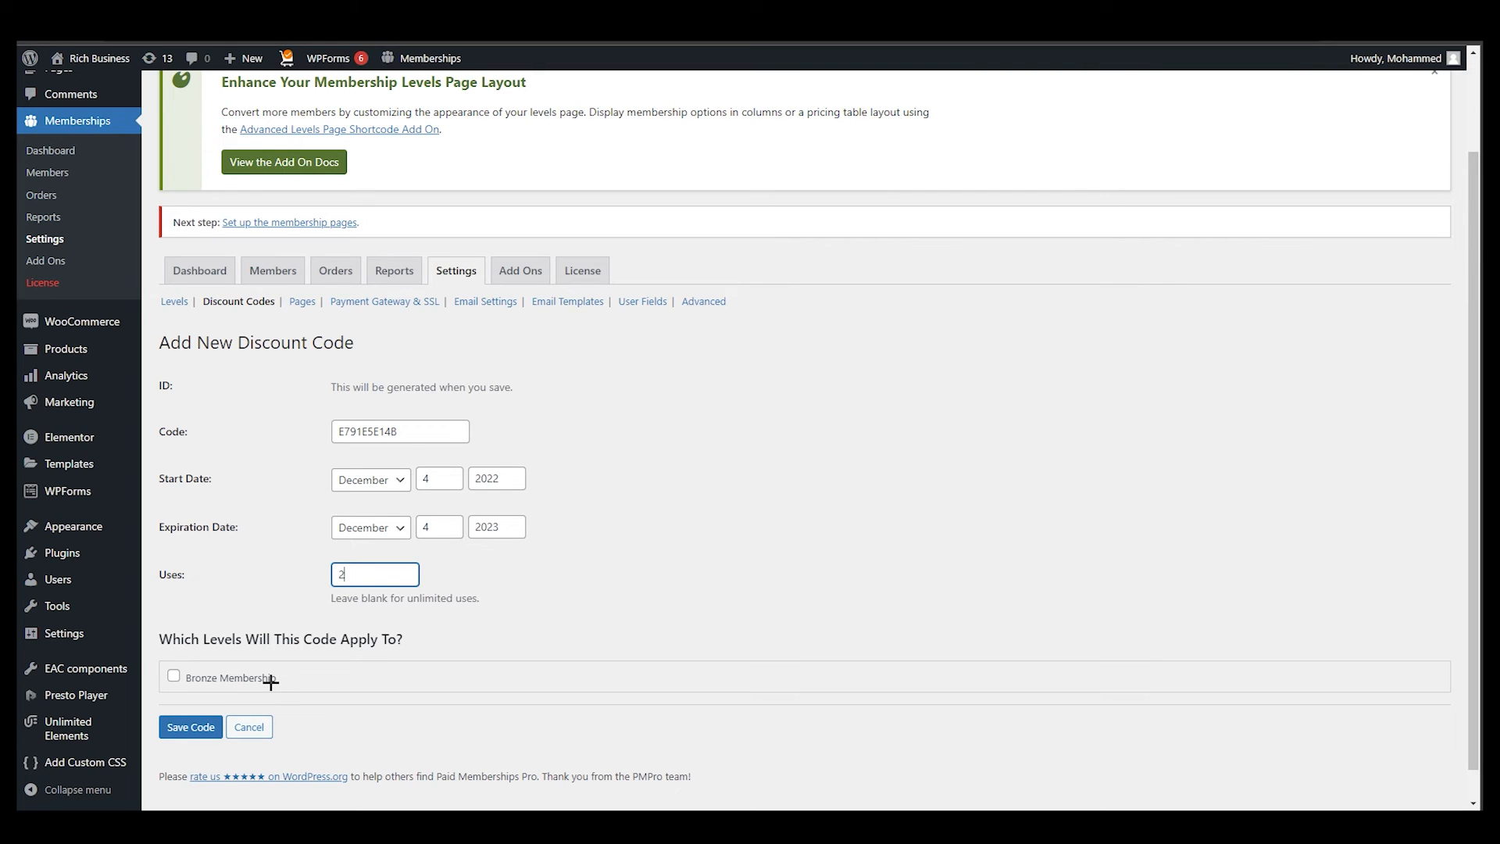
# Step: Apply the discount code to the Bronze Membership level and save it
pyautogui.click(174, 677)
pyautogui.scroll(-4, 226, 689)
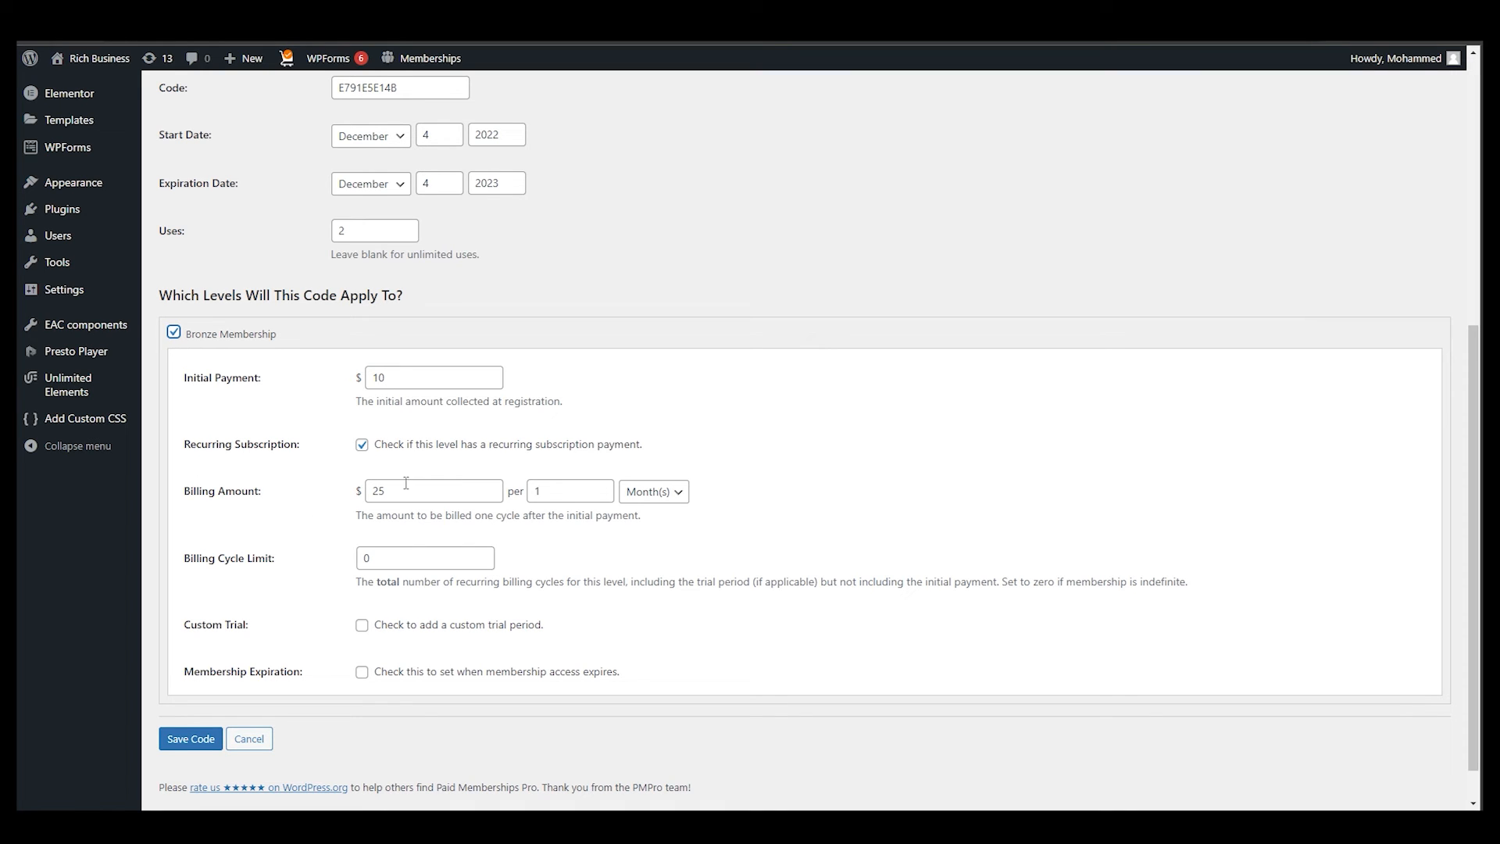
pyautogui.click(401, 382)
pyautogui.click(373, 492)
pyautogui.click(200, 742)
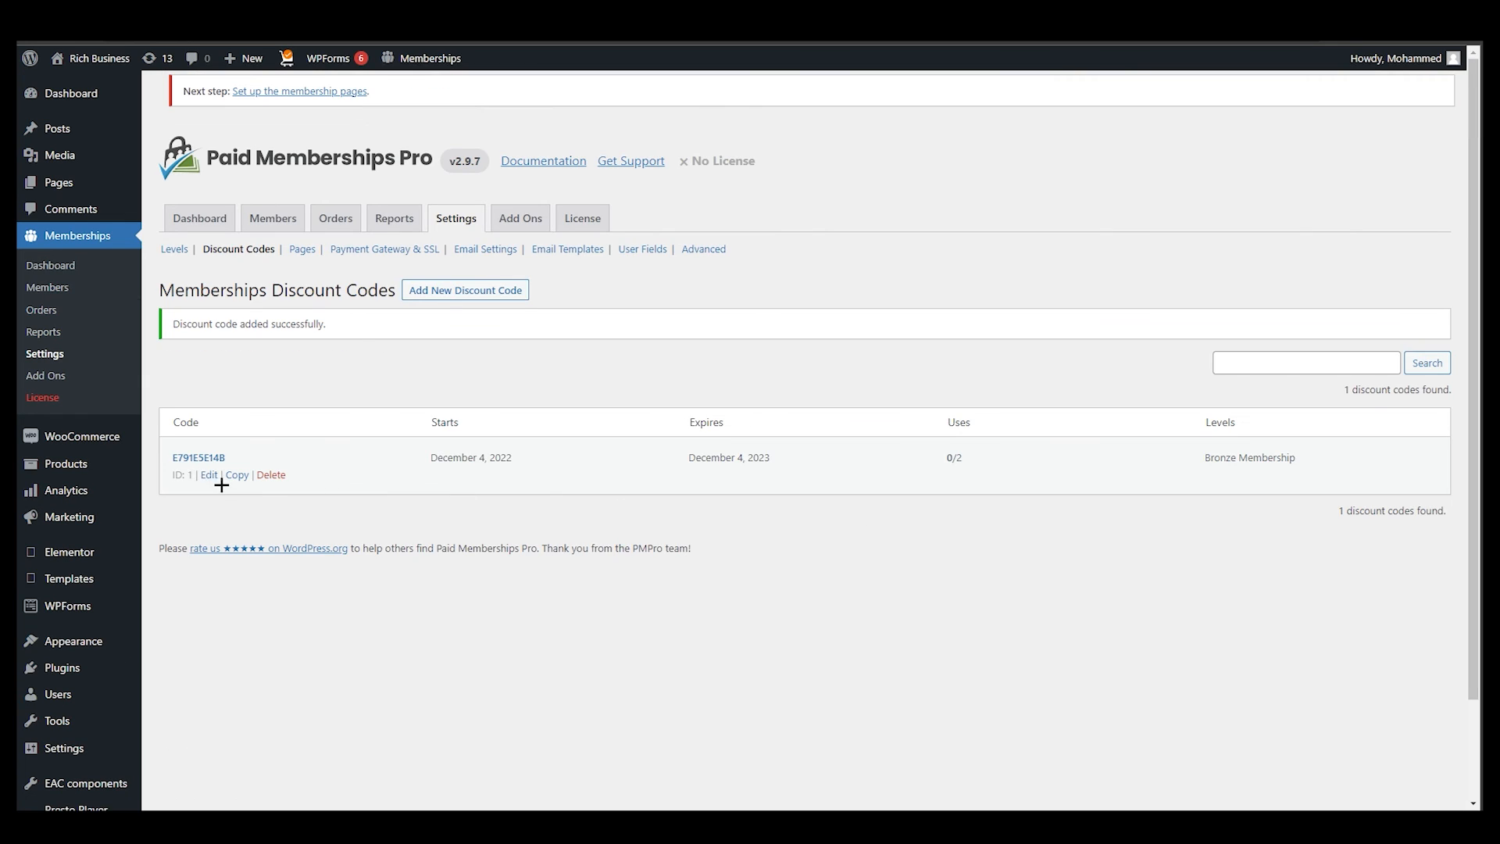
pyautogui.moveTo(226, 461); pyautogui.dragTo(160, 475)
pyautogui.click(268, 534)
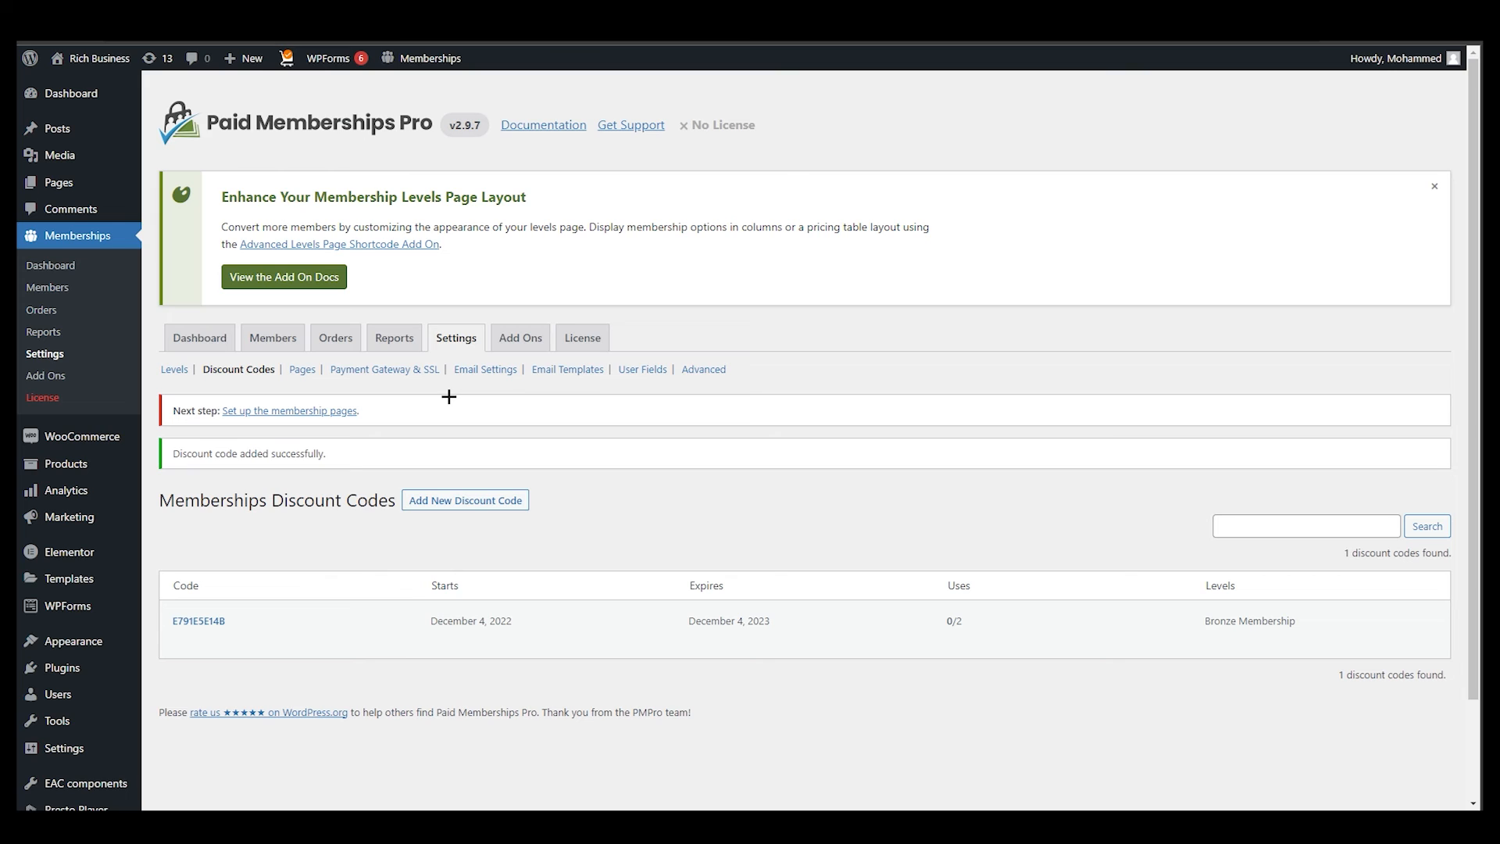
# Step: Review the payment gateway and SSL settings, including the available payment gateways, and return to the membership page settings
pyautogui.click(303, 372)
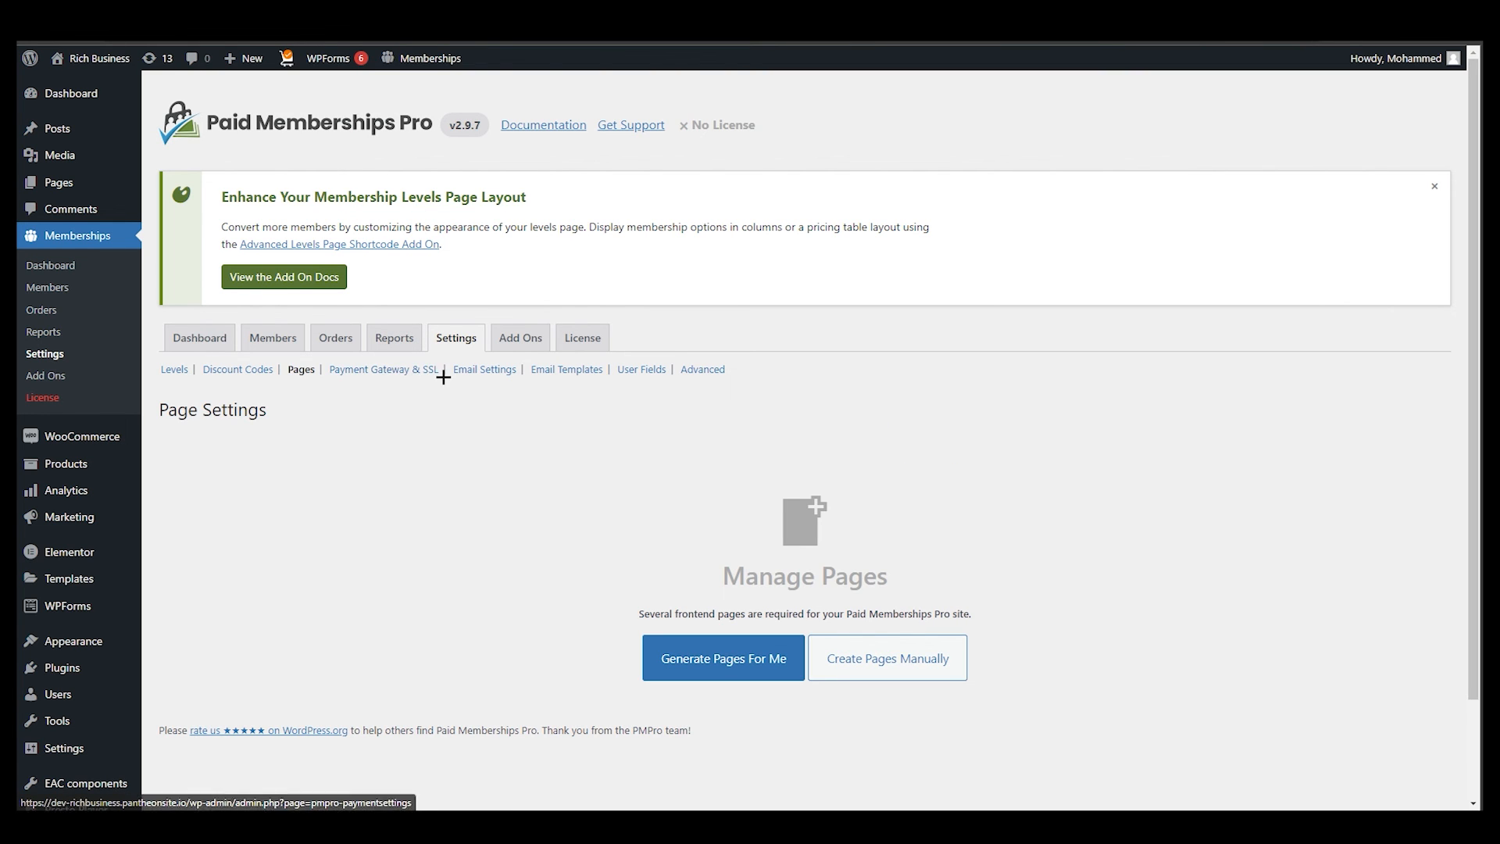
pyautogui.click(392, 372)
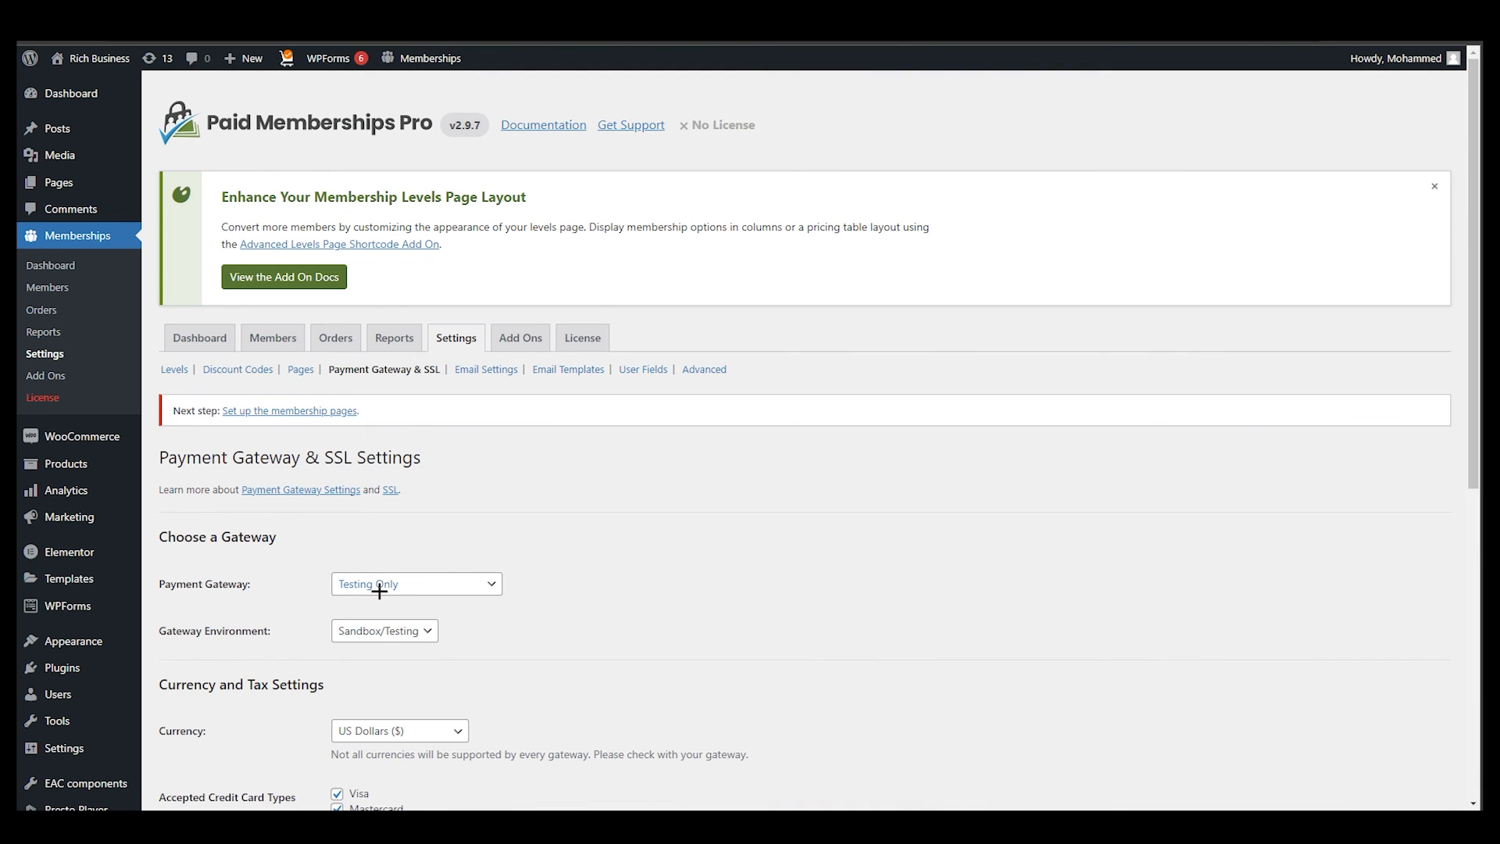
pyautogui.click(424, 592)
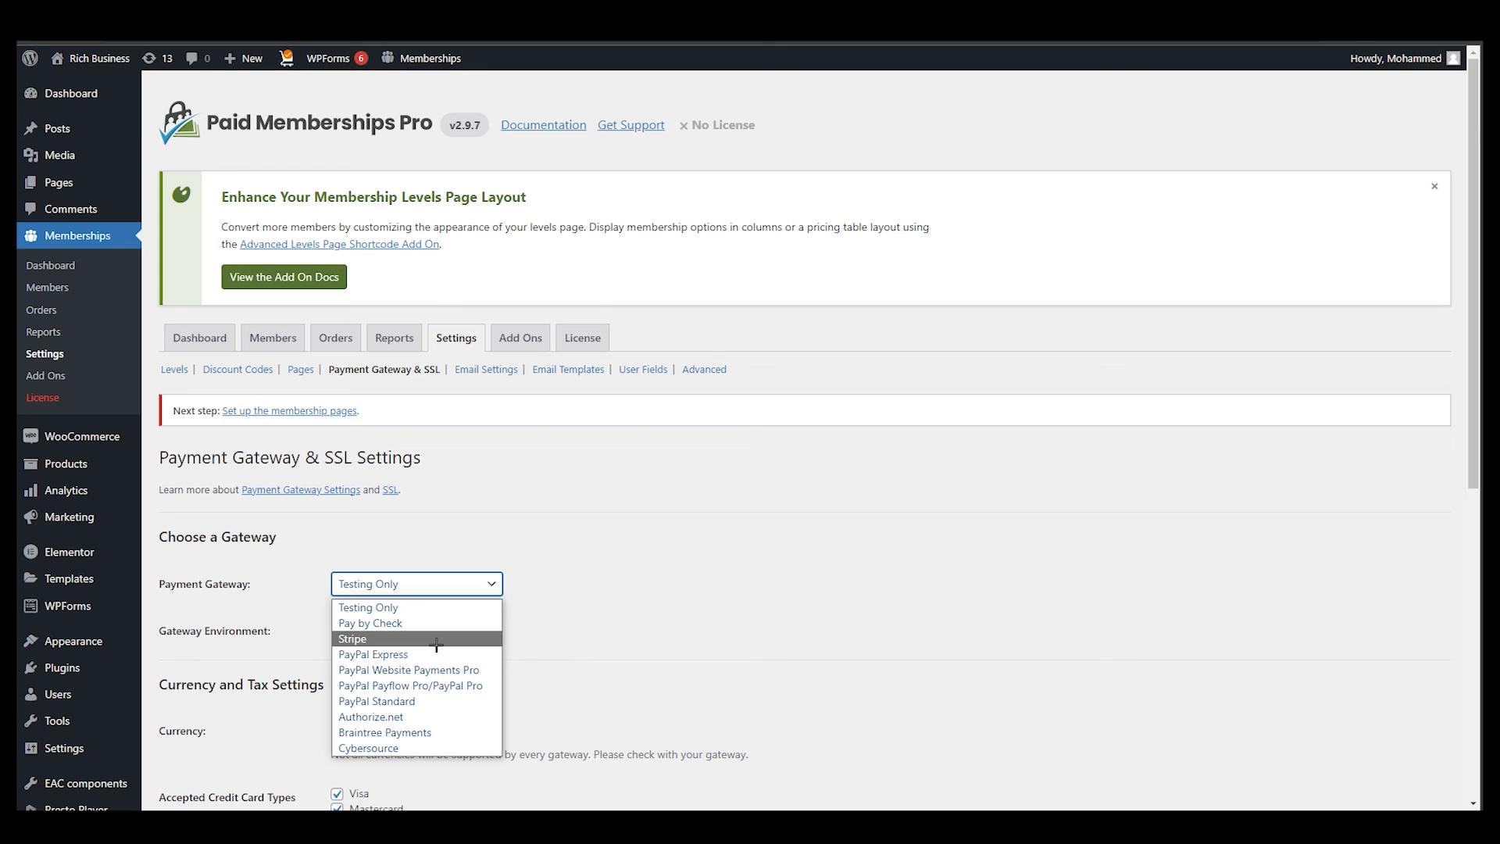
pyautogui.click(575, 628)
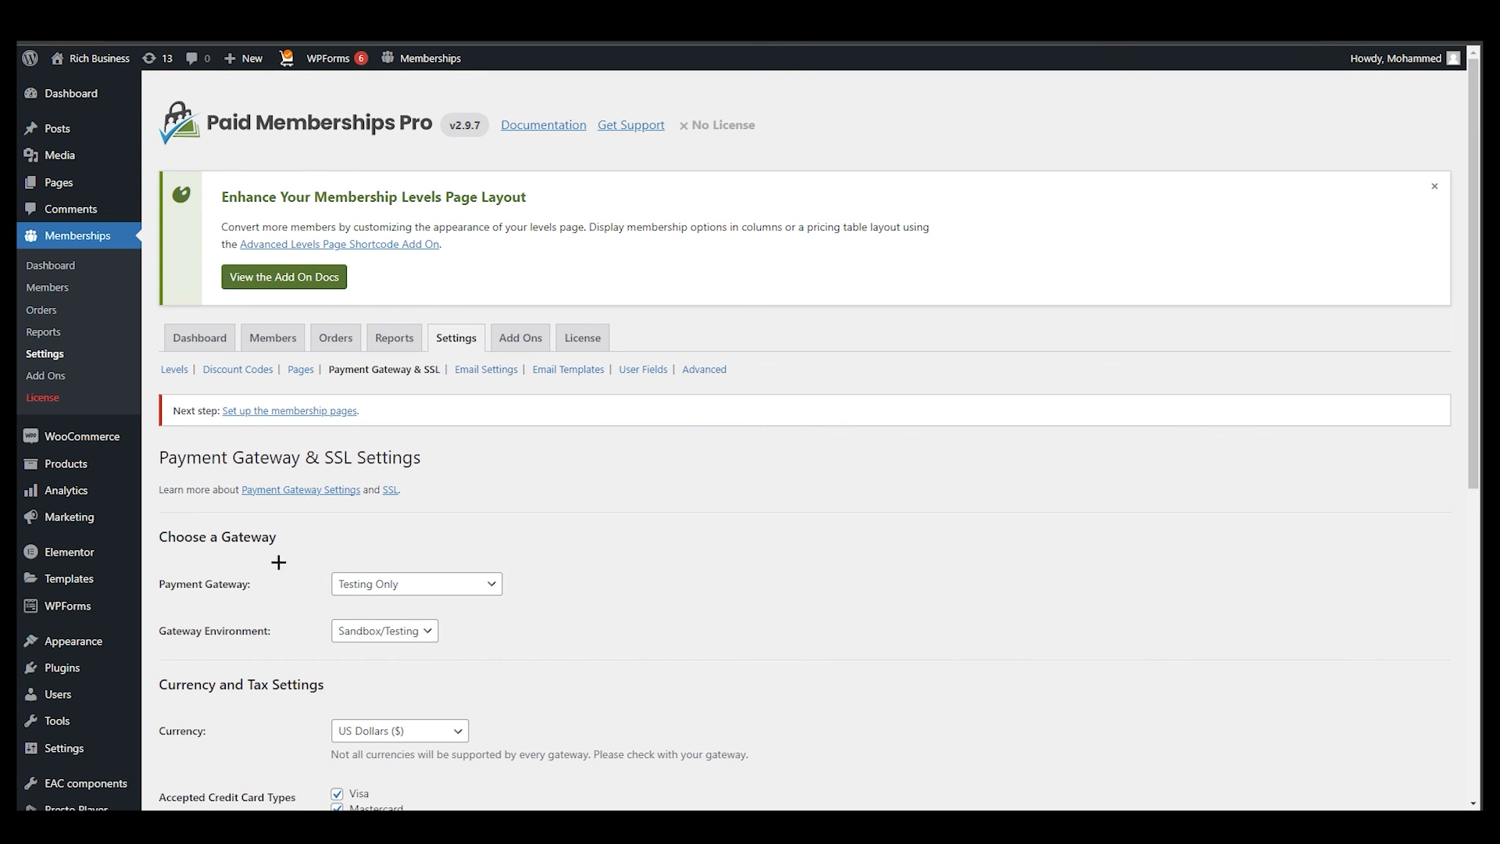
pyautogui.scroll(-6, 391, 594)
pyautogui.scroll(7, 406, 547)
pyautogui.click(301, 369)
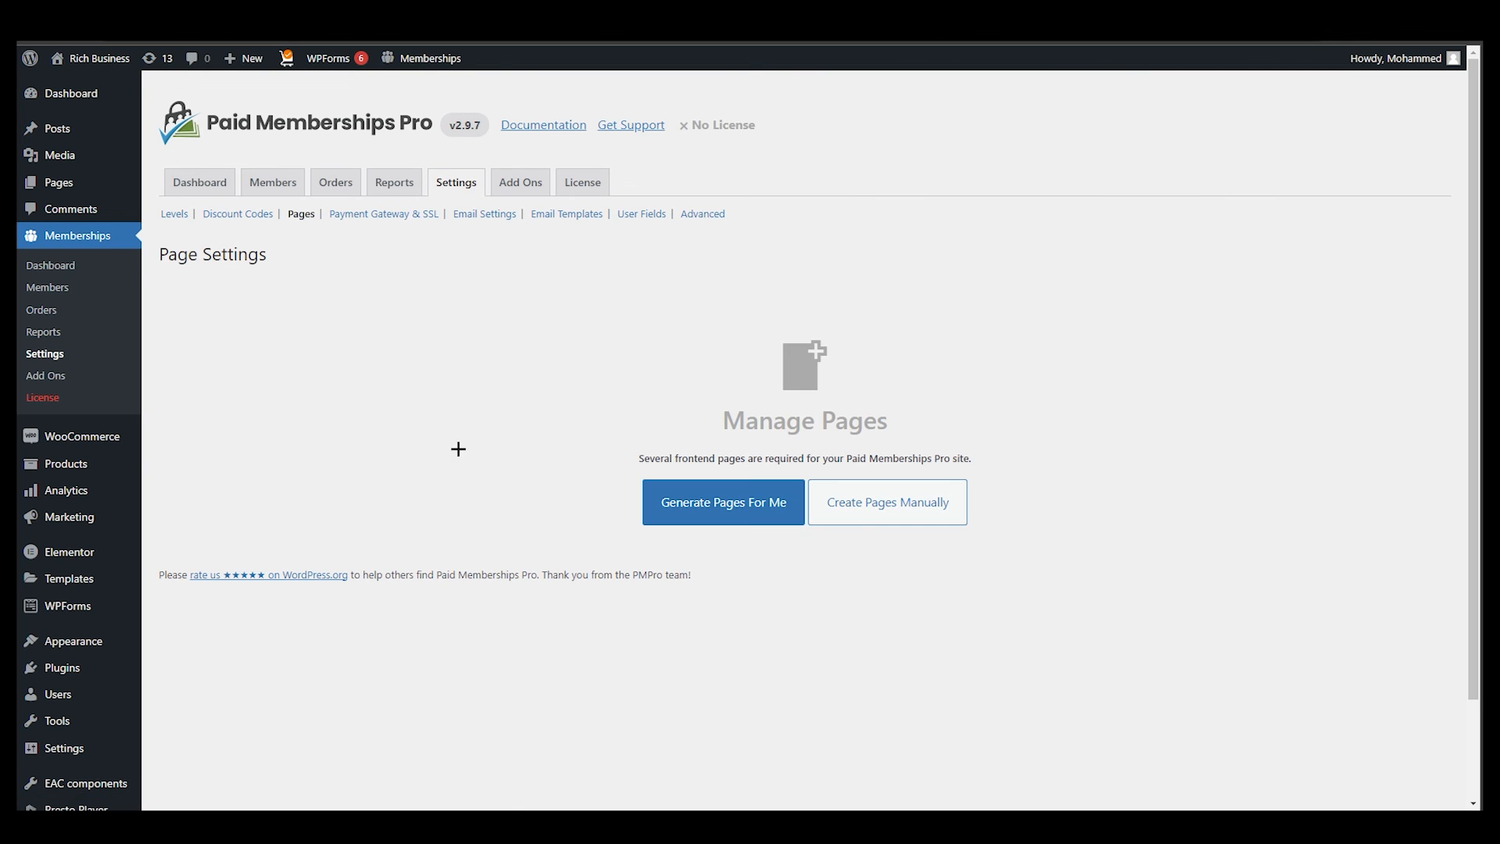